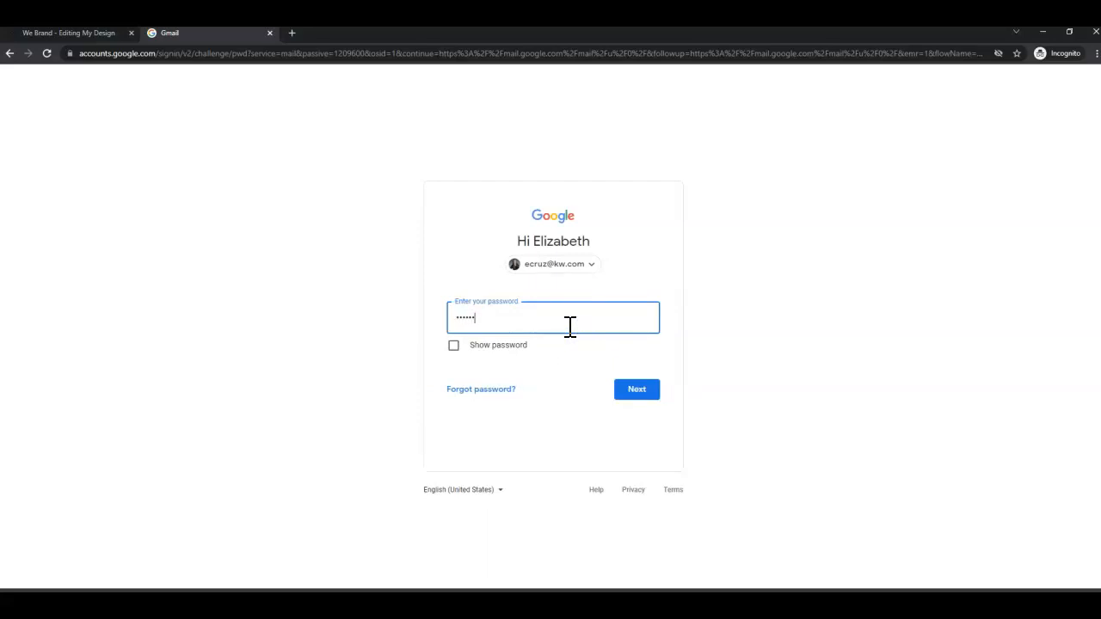
Complete the Google sign-in with the account password already filled in, and open Google Drive
{"action": "key", "text": "Return"}
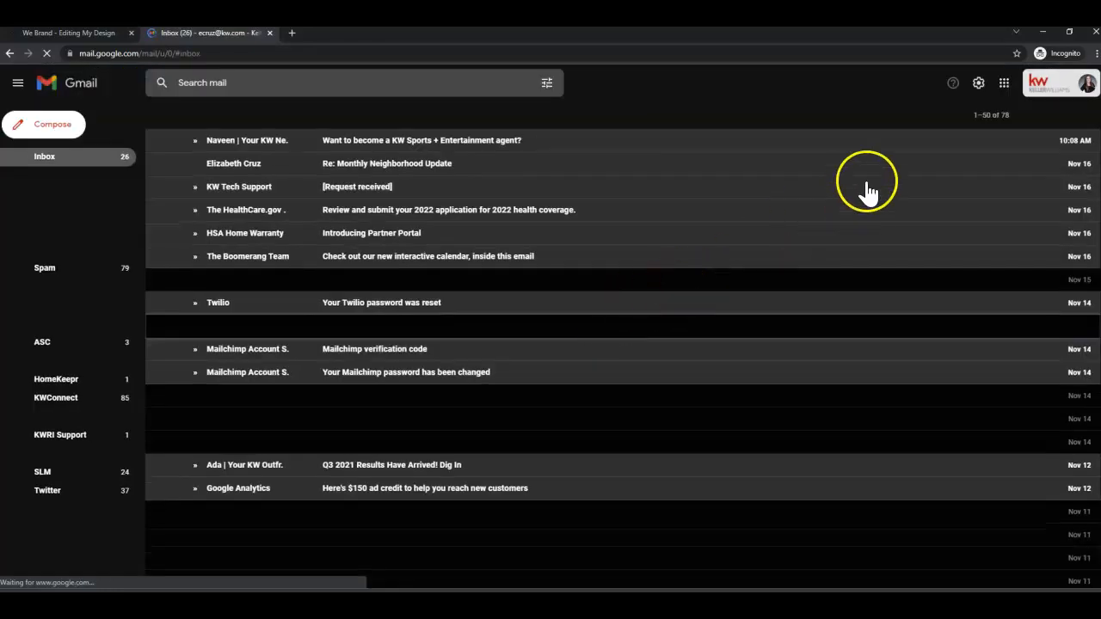
{"action": "left_click", "coordinate": [1004, 83]}
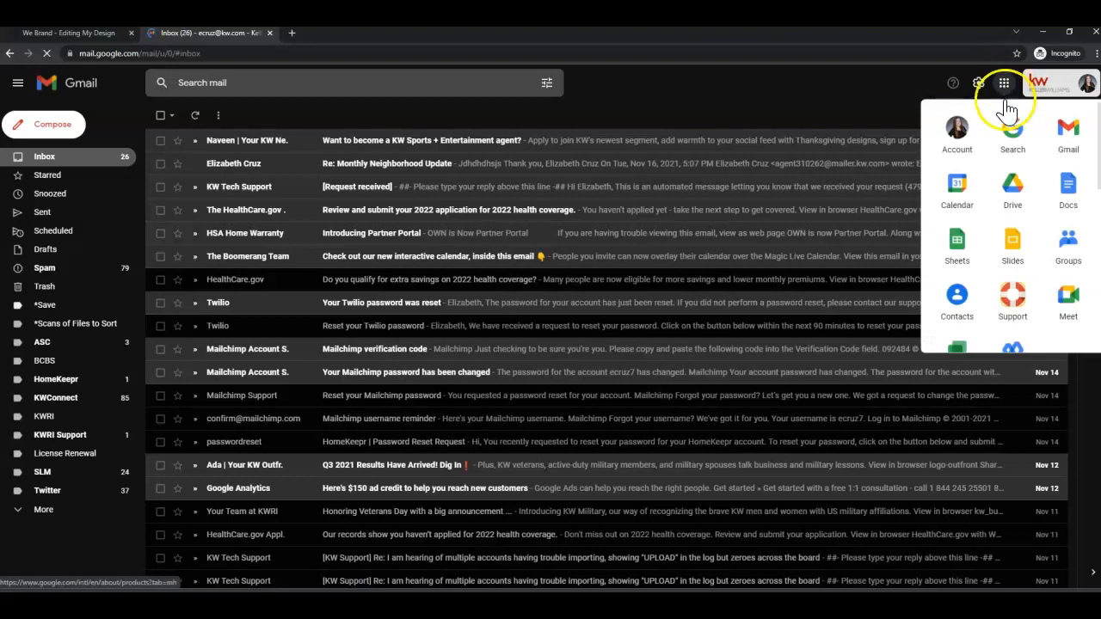
{"action": "left_click", "coordinate": [1016, 199]}
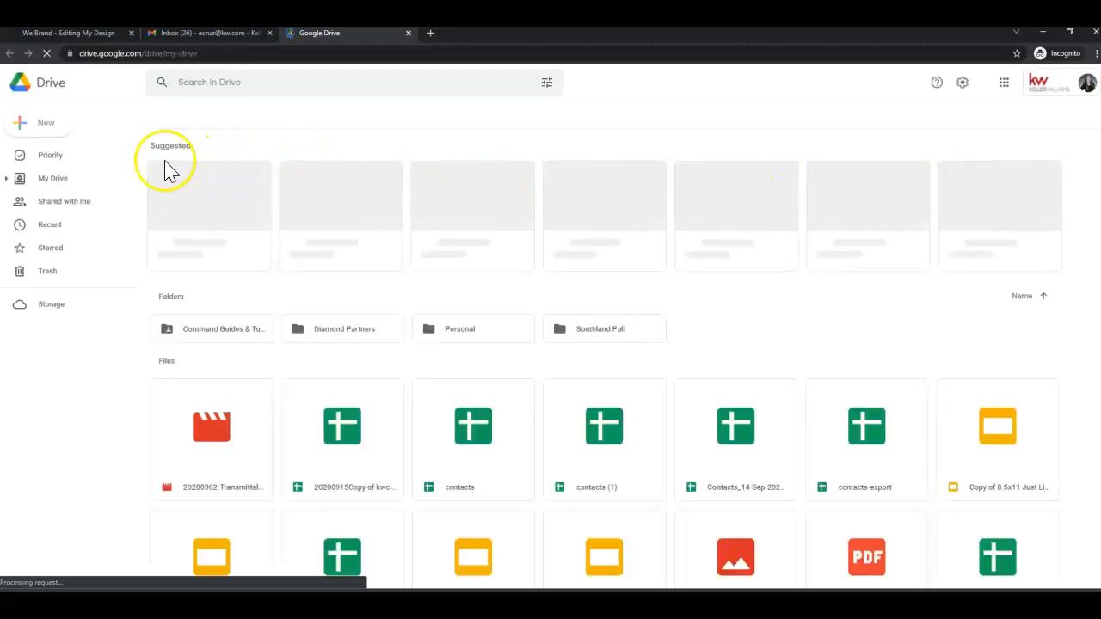
Upload the q3magtest_original PDF from the Downloads folder to My Drive
{"action": "left_click", "coordinate": [46, 128]}
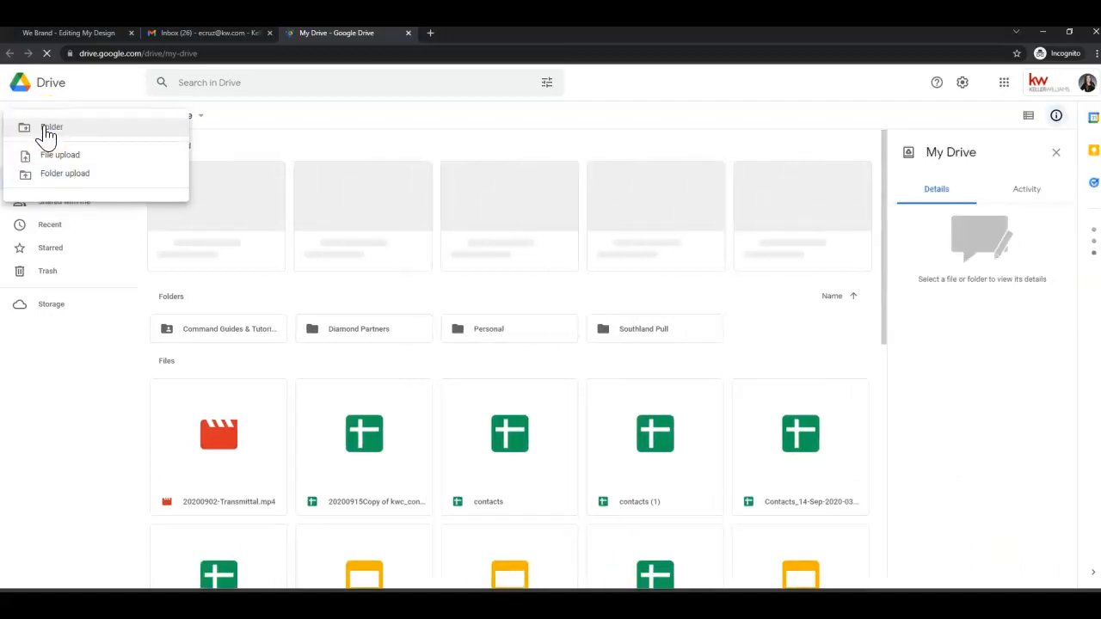
{"action": "left_click", "coordinate": [50, 127]}
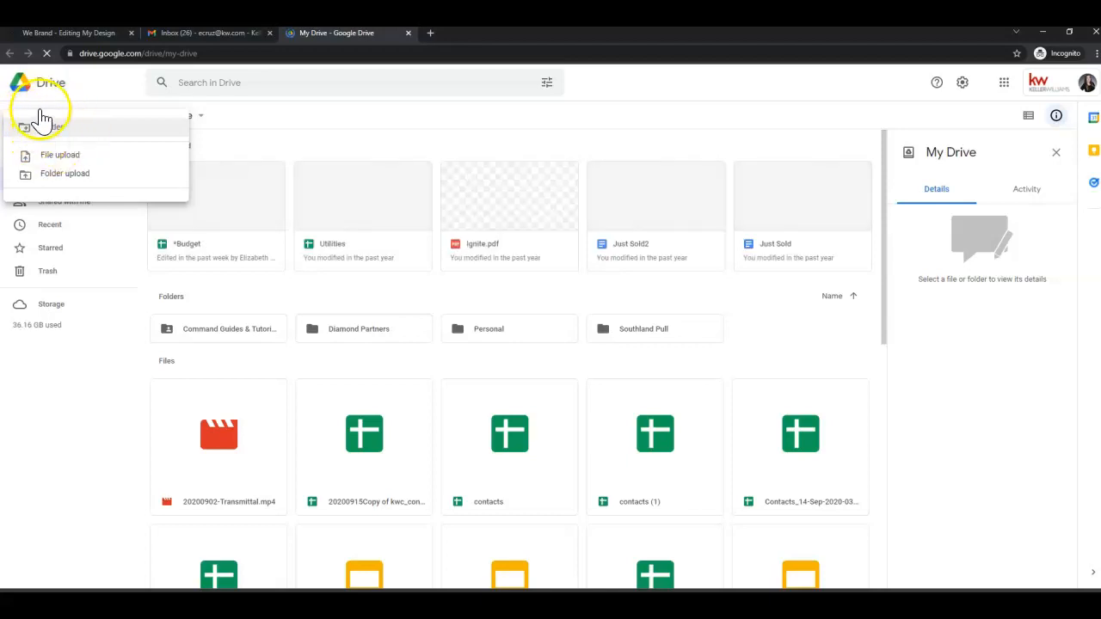
{"action": "left_click", "coordinate": [62, 161]}
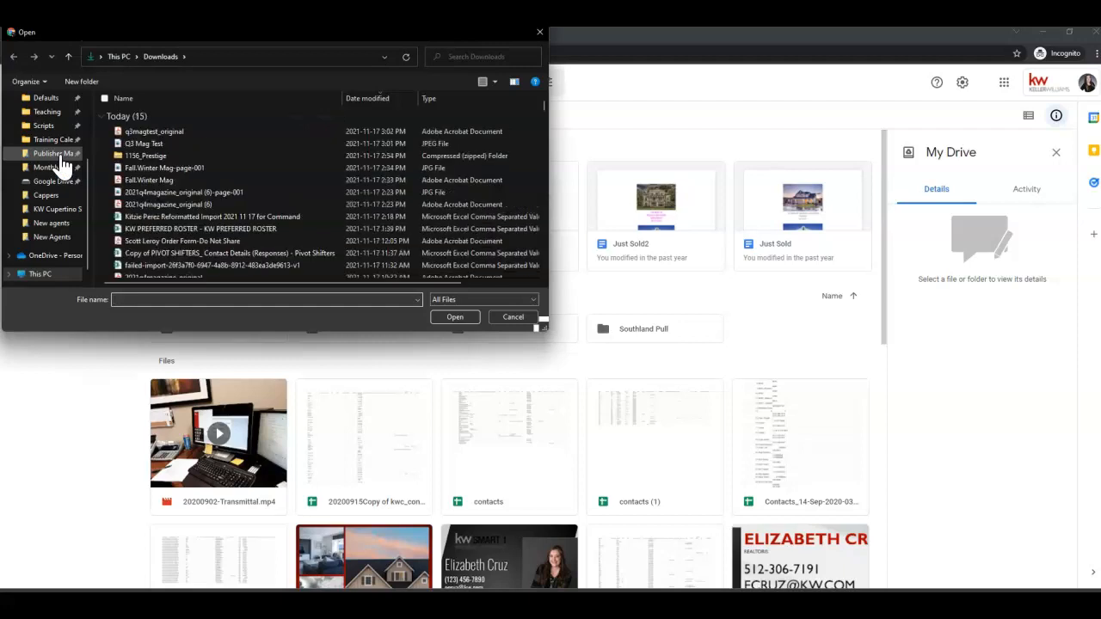
{"action": "double_click", "coordinate": [154, 132]}
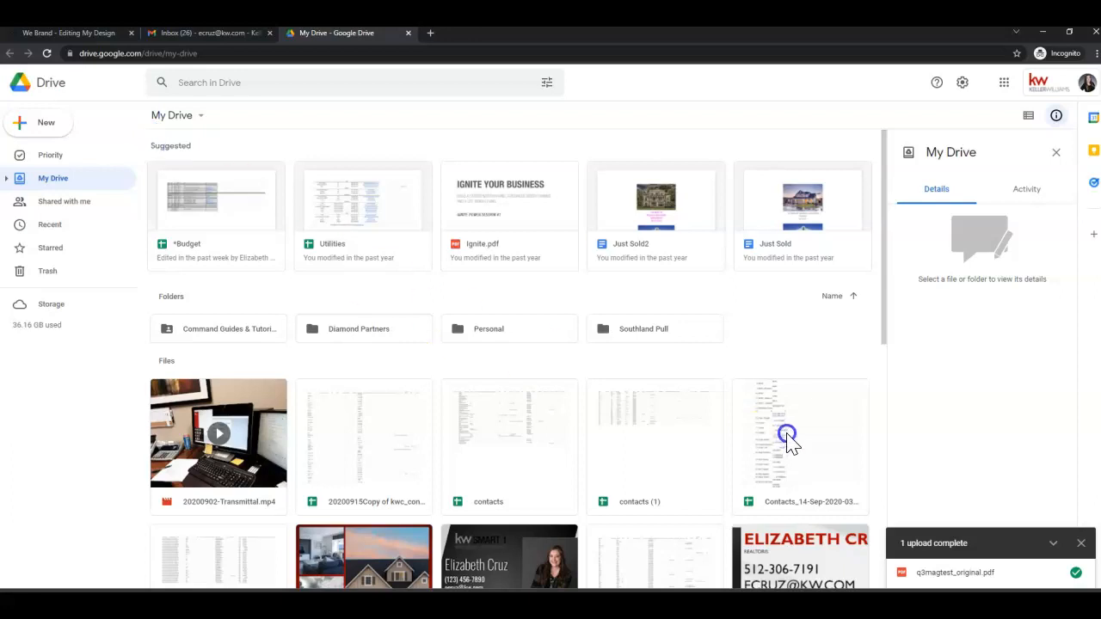
Open the uploaded q3magtest_original PDF and review its cover, introductory letter and Quarter in Review pages
{"action": "left_click", "coordinate": [957, 575]}
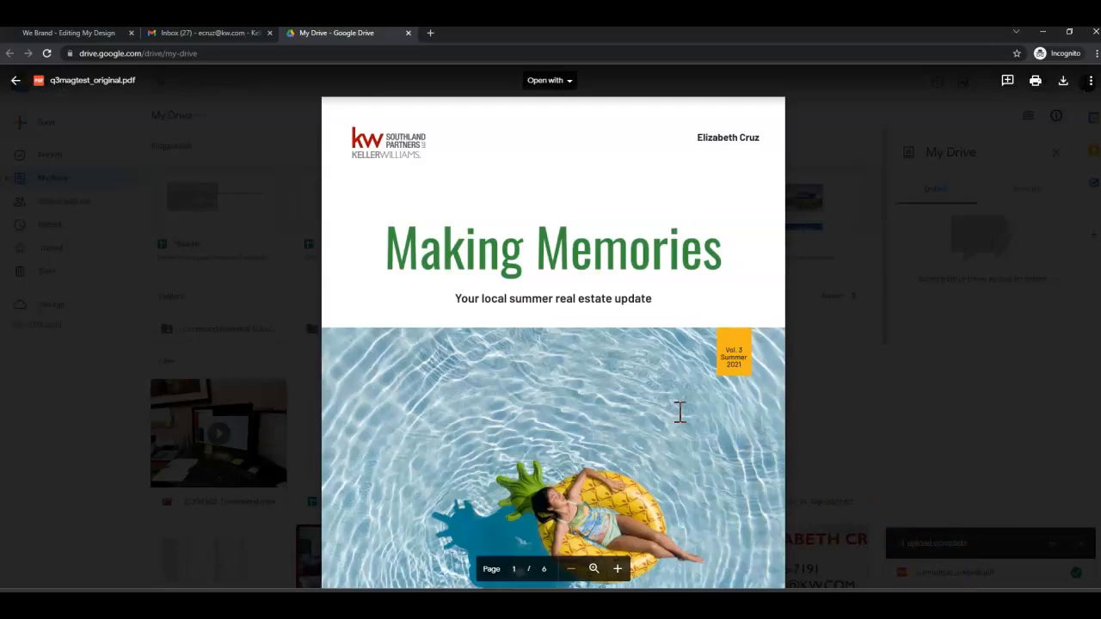
{"action": "scroll", "coordinate": [512, 356], "scroll_direction": "down", "scroll_amount": 1}
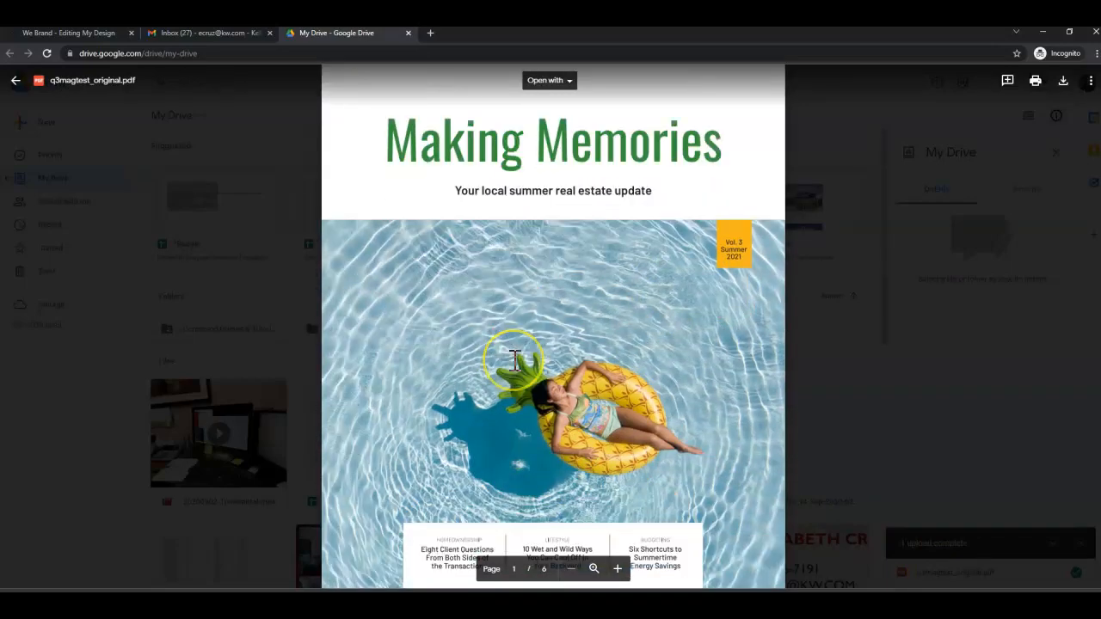
{"action": "scroll", "coordinate": [514, 360], "scroll_direction": "down", "scroll_amount": 5}
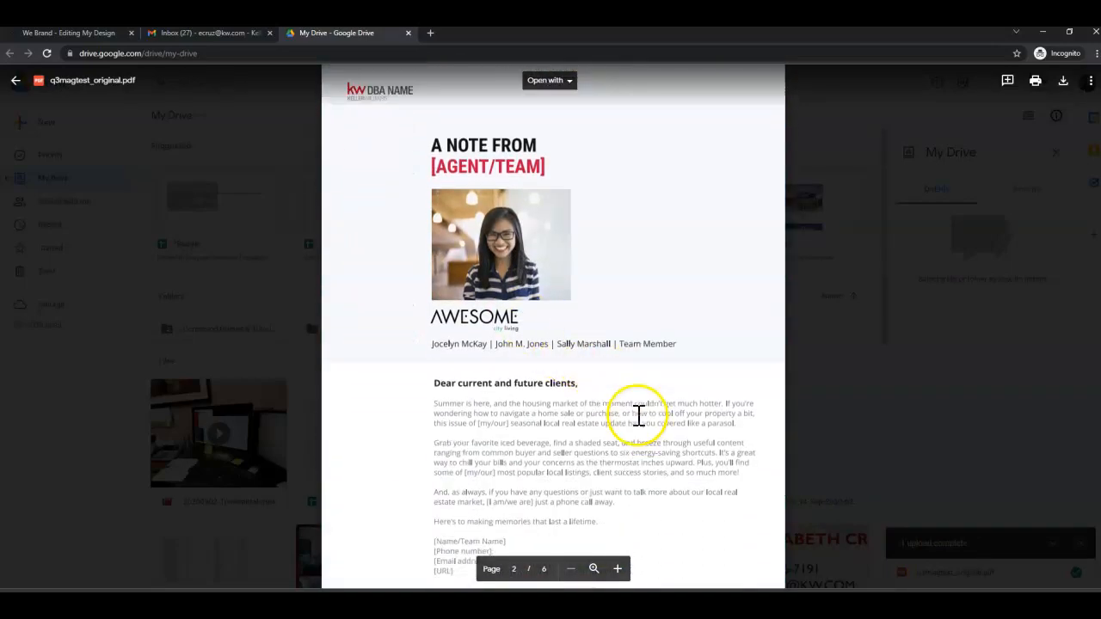
{"action": "scroll", "coordinate": [638, 415], "scroll_direction": "down", "scroll_amount": 3}
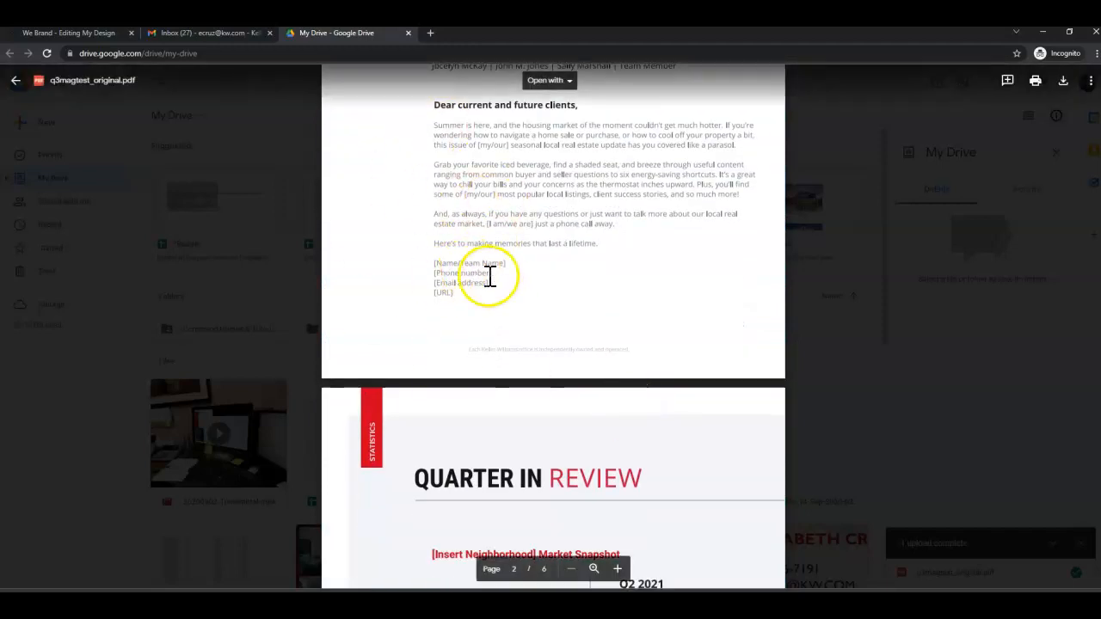
{"action": "scroll", "coordinate": [597, 448], "scroll_direction": "down", "scroll_amount": 3}
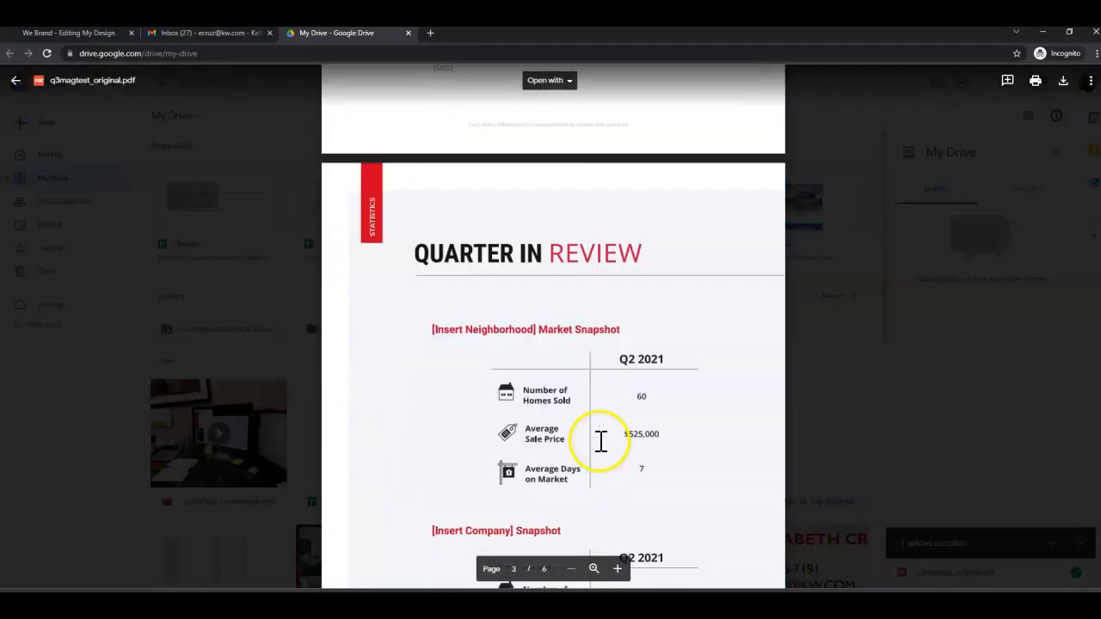
{"action": "scroll", "coordinate": [600, 441], "scroll_direction": "down", "scroll_amount": 3}
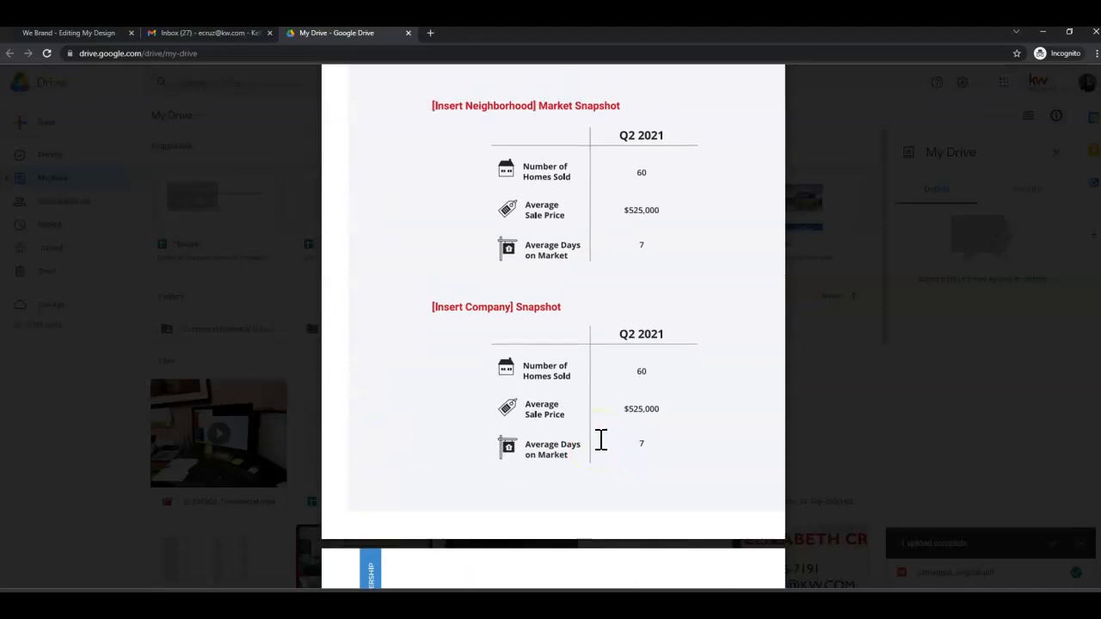
{"action": "scroll", "coordinate": [601, 440], "scroll_direction": "up", "scroll_amount": 15}
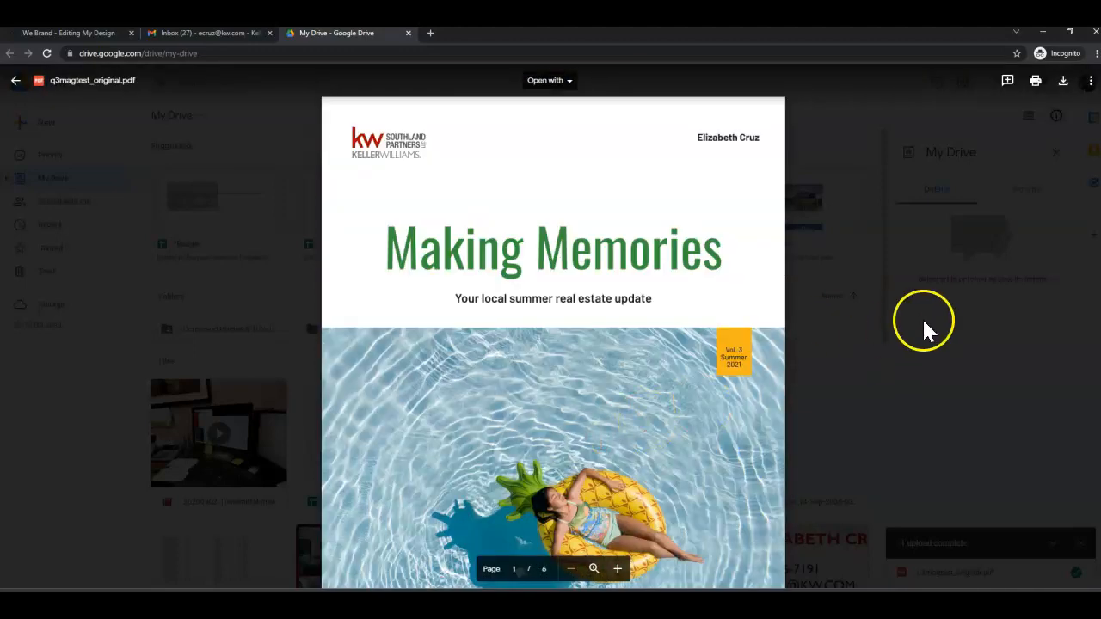
Share the PDF with Anyone with the link as Viewer and copy its sharing link
{"action": "left_click", "coordinate": [1091, 82]}
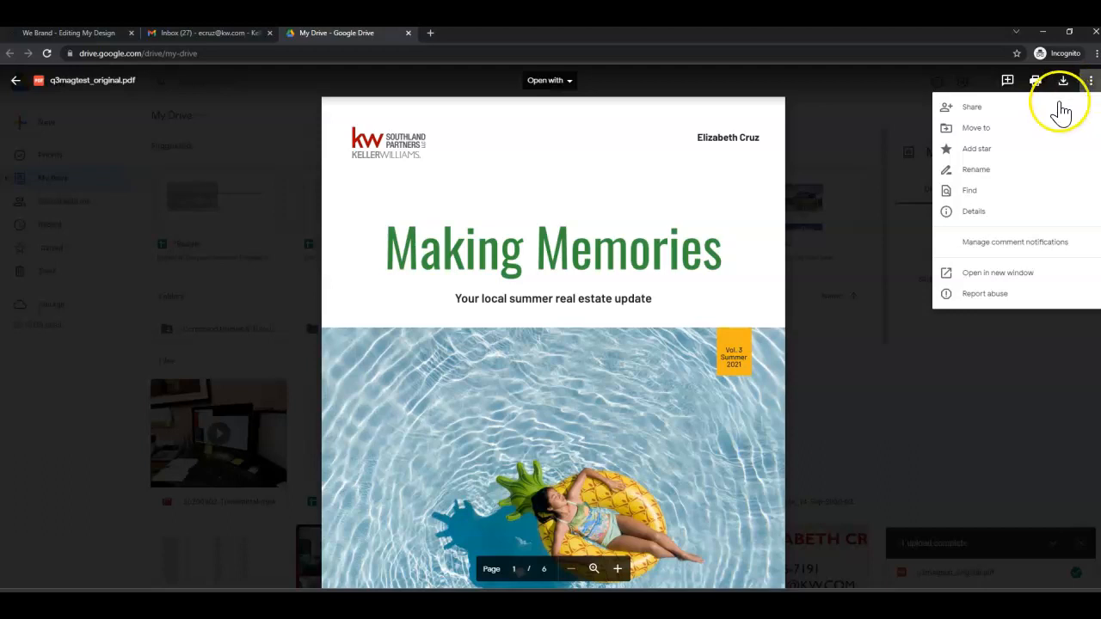
{"action": "left_click", "coordinate": [994, 112]}
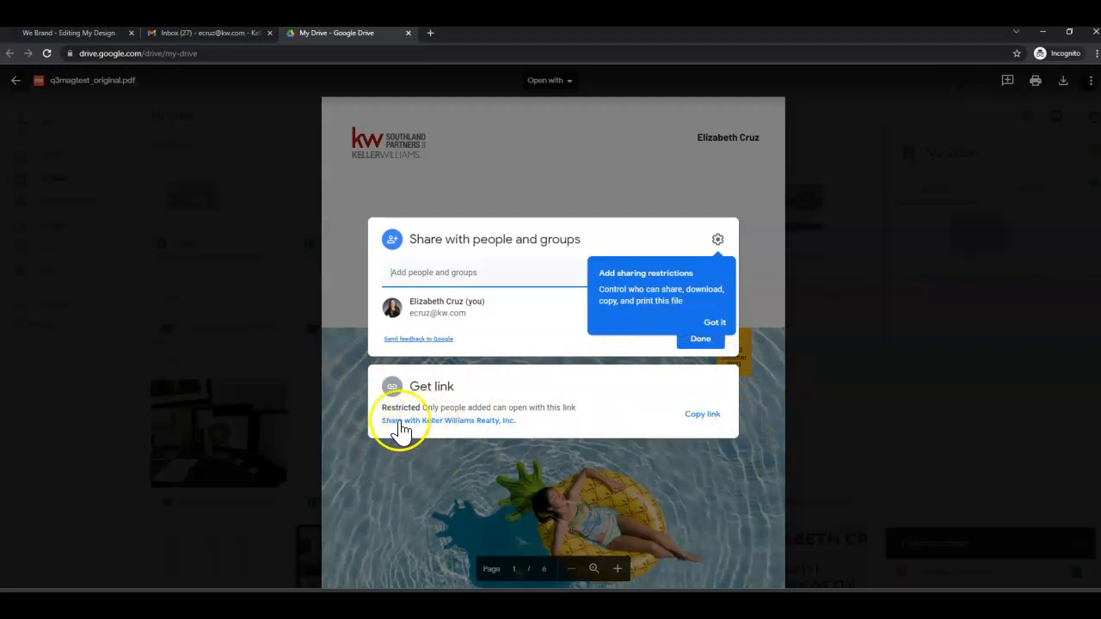
{"action": "left_click", "coordinate": [479, 421]}
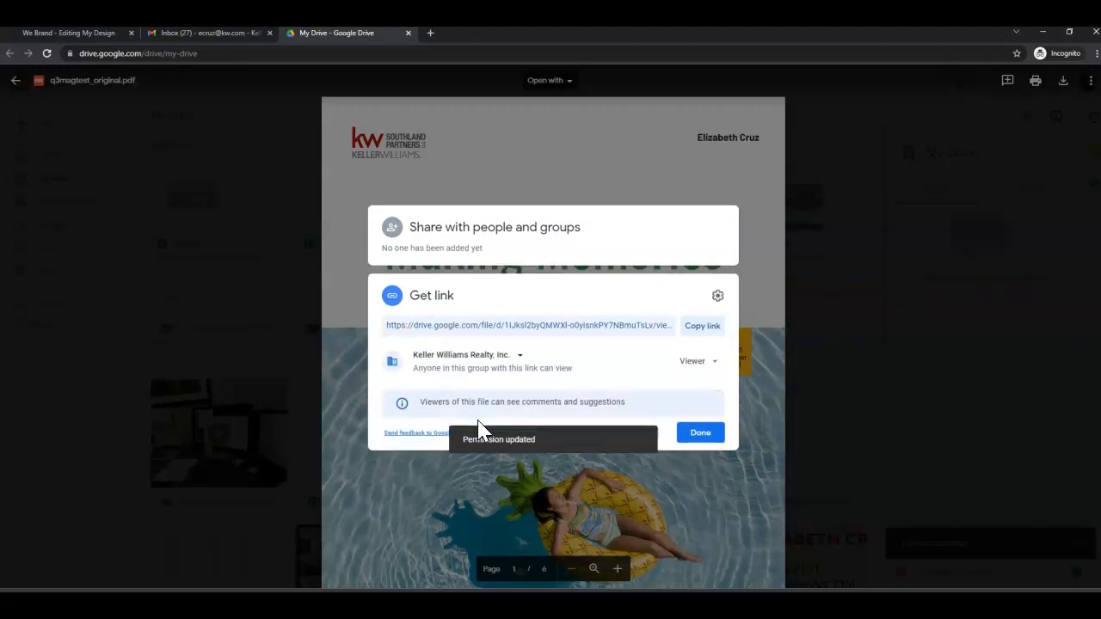
{"action": "left_click", "coordinate": [482, 359]}
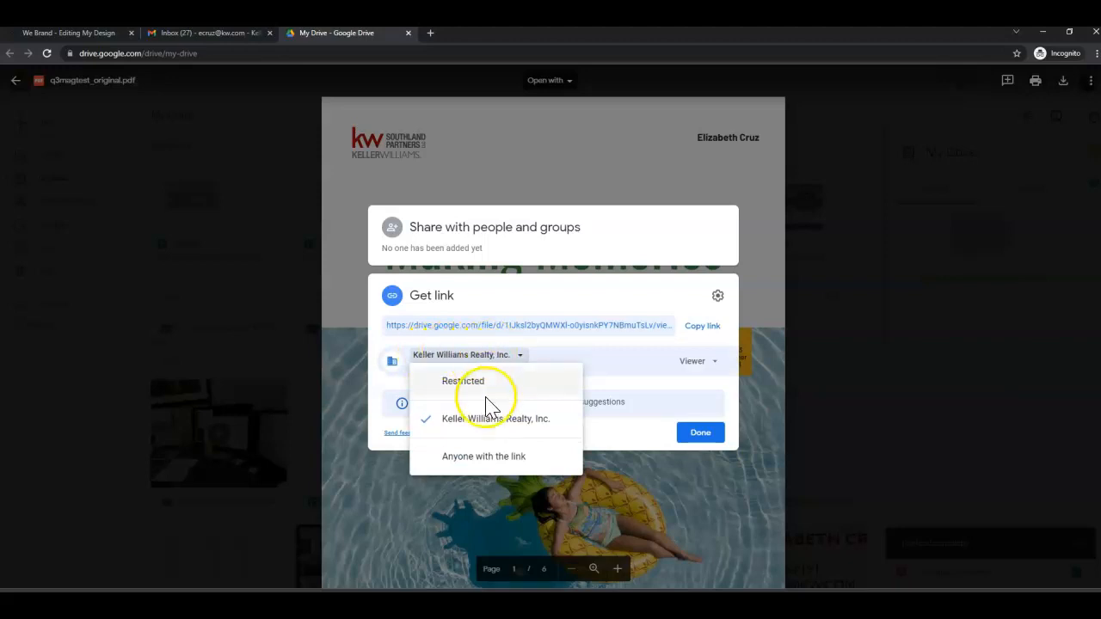
{"action": "left_click", "coordinate": [483, 457]}
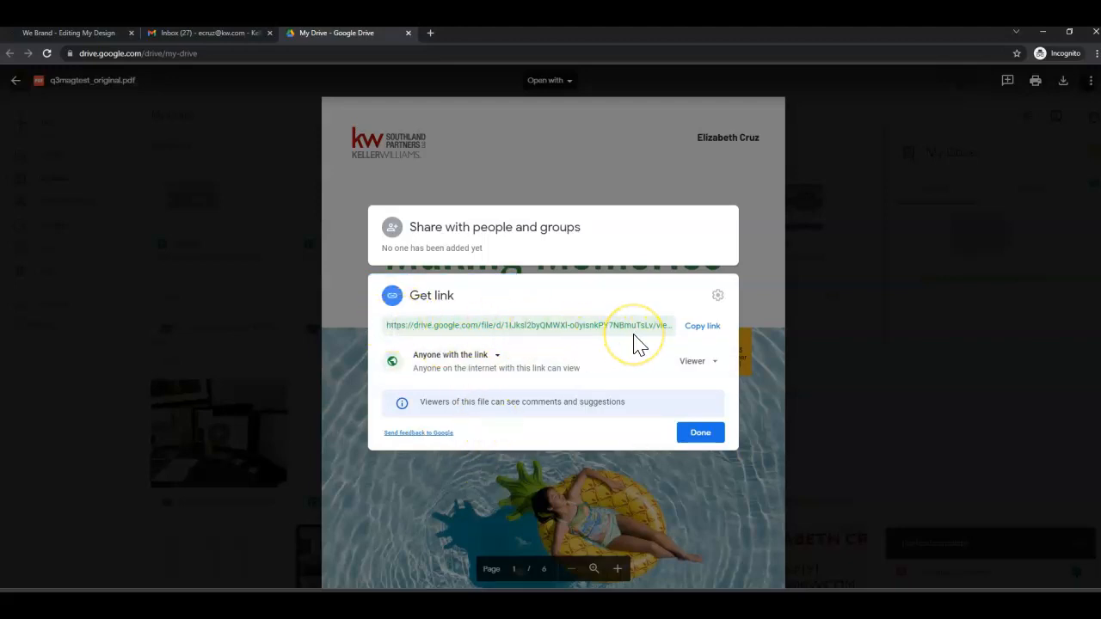
{"action": "left_click", "coordinate": [704, 330]}
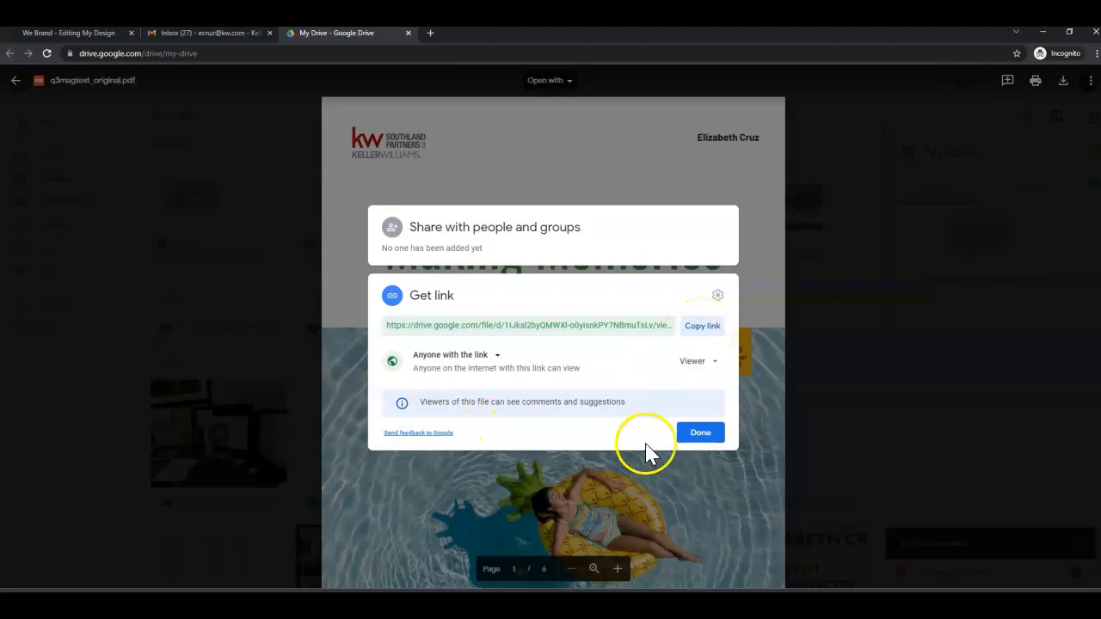
{"action": "left_click", "coordinate": [698, 443]}
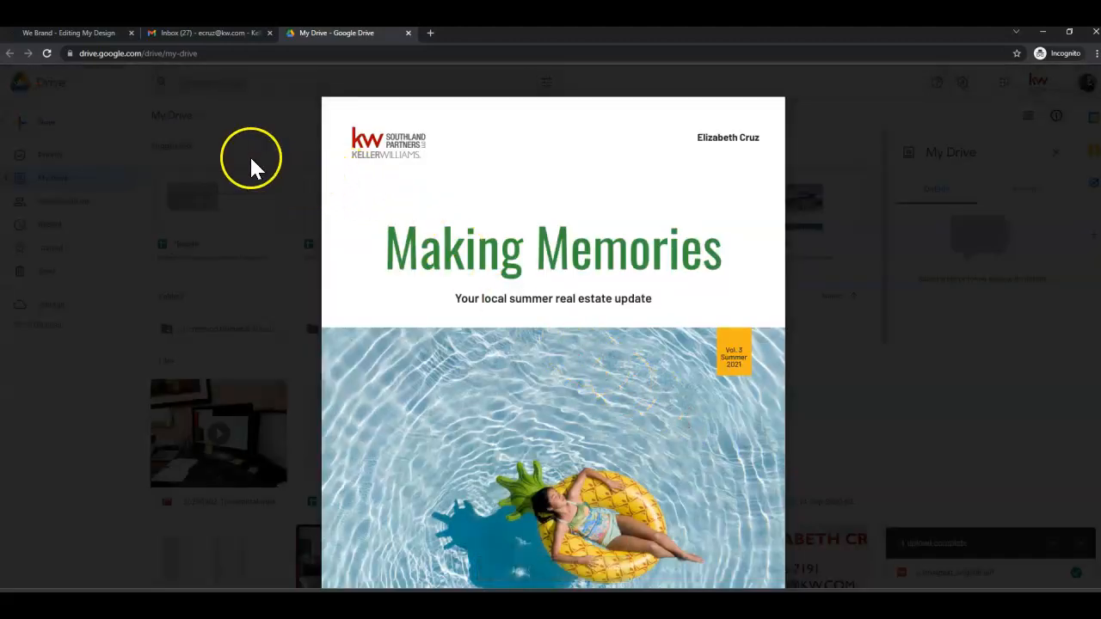
Return from the We Brand editor to Command's Designs and create an email design from the Approachable - Newsletter A template
{"action": "left_click", "coordinate": [84, 38]}
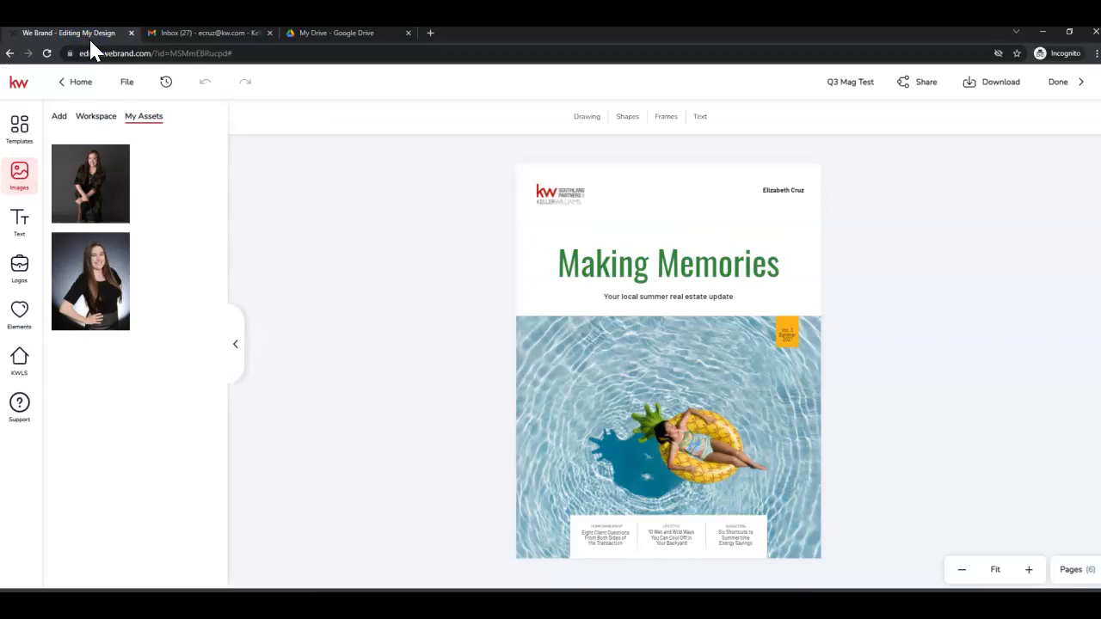
{"action": "left_click", "coordinate": [1071, 99]}
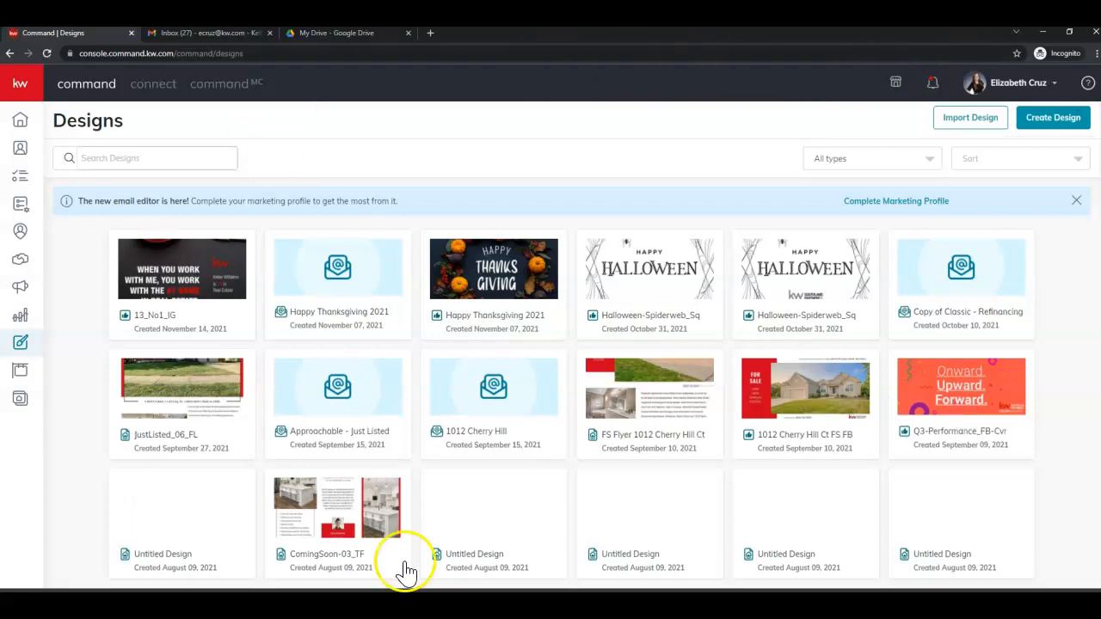
{"action": "left_click", "coordinate": [1053, 118]}
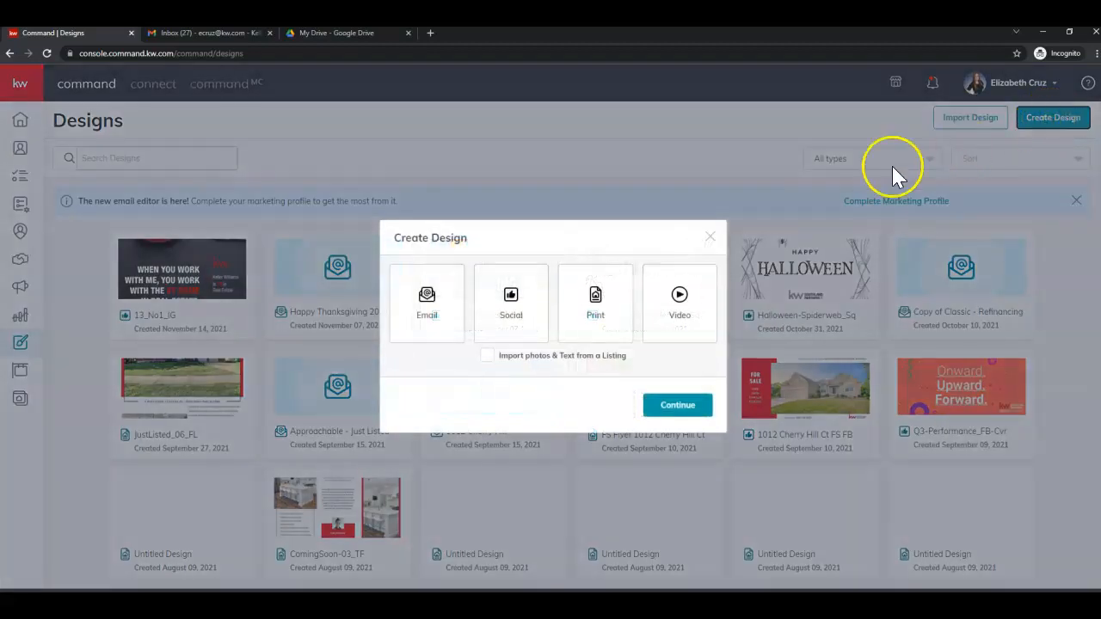
{"action": "left_click", "coordinate": [421, 279]}
{"action": "left_click", "coordinate": [699, 407]}
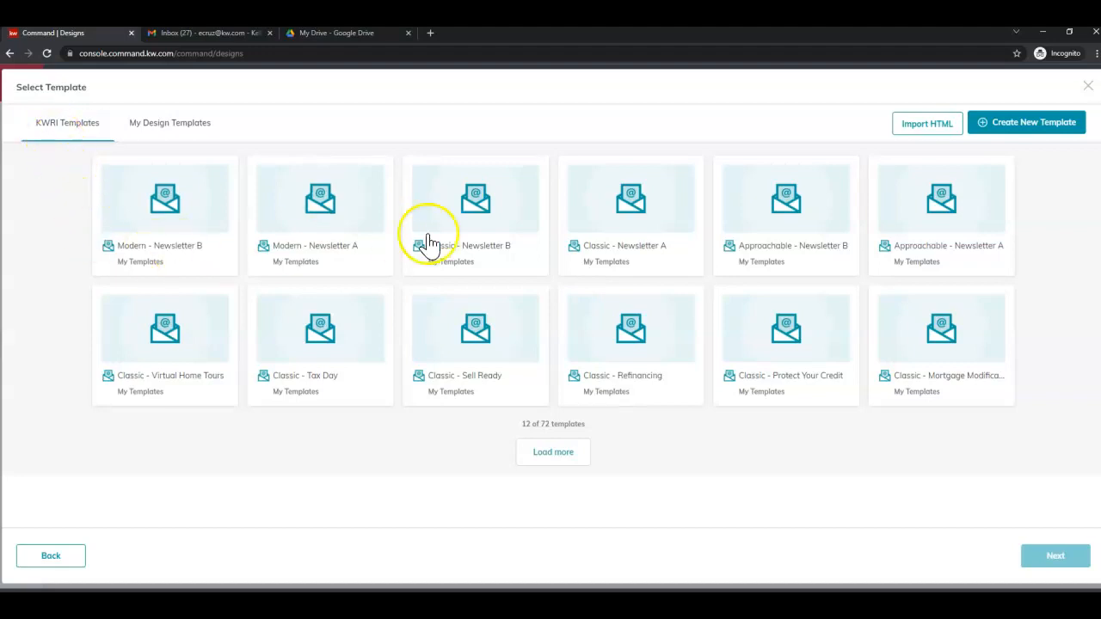
{"action": "left_click", "coordinate": [950, 240]}
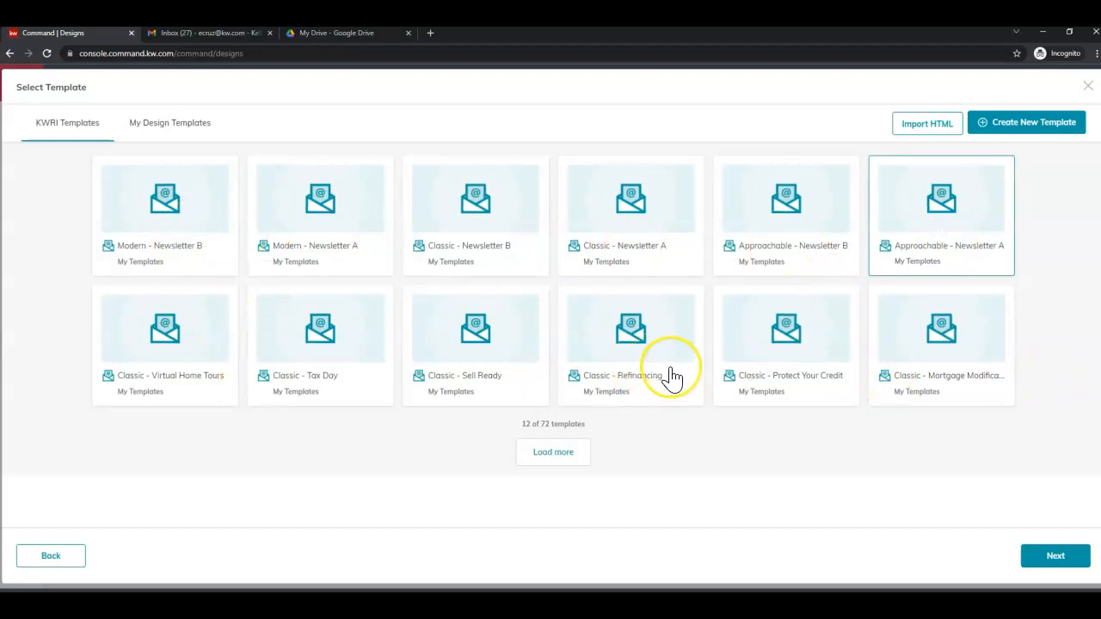
{"action": "left_click", "coordinate": [1039, 559]}
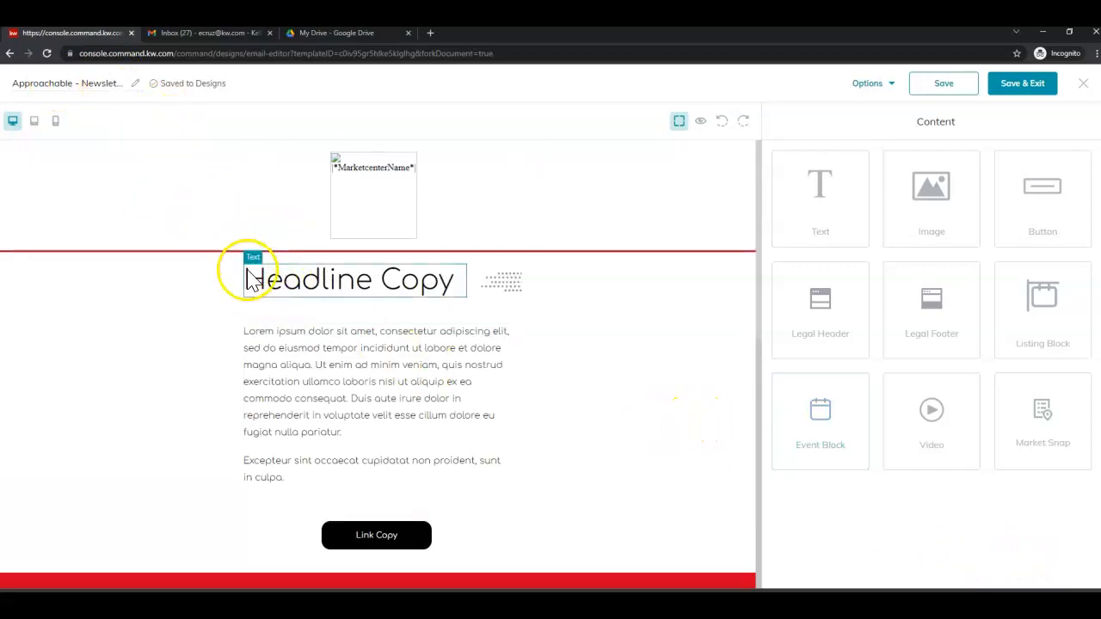
Look over the newsletter template and add "Q4 Magazine - " to the beginning of the email design's name
{"action": "scroll", "coordinate": [101, 440], "scroll_direction": "down", "scroll_amount": 3}
{"action": "scroll", "coordinate": [101, 435], "scroll_direction": "down", "scroll_amount": 4}
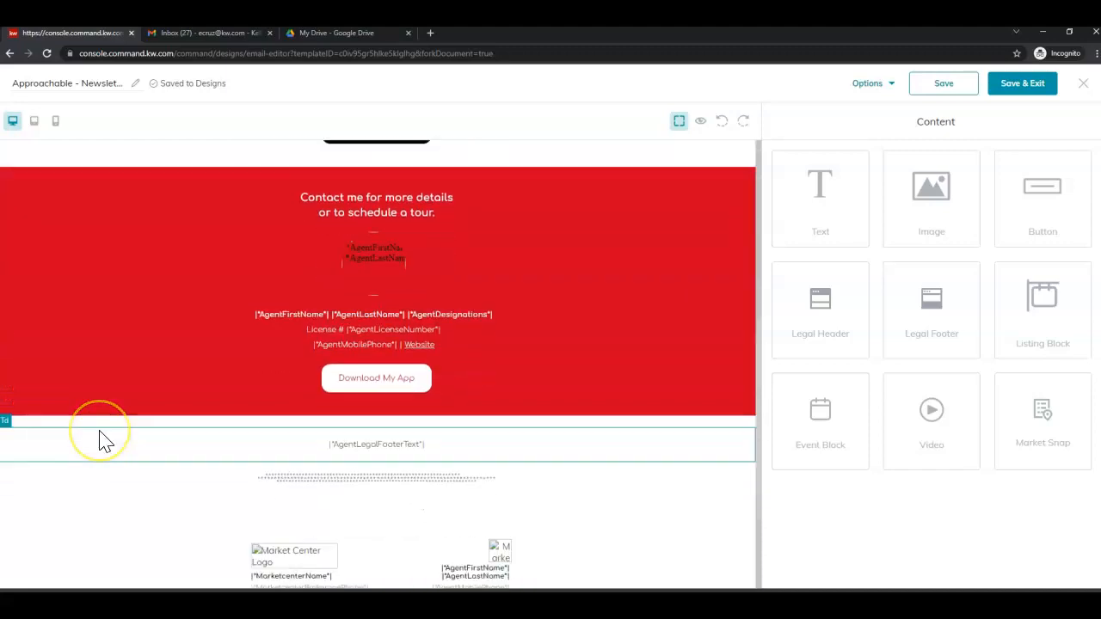
{"action": "scroll", "coordinate": [98, 439], "scroll_direction": "up", "scroll_amount": 6}
{"action": "scroll", "coordinate": [98, 445], "scroll_direction": "up", "scroll_amount": 1}
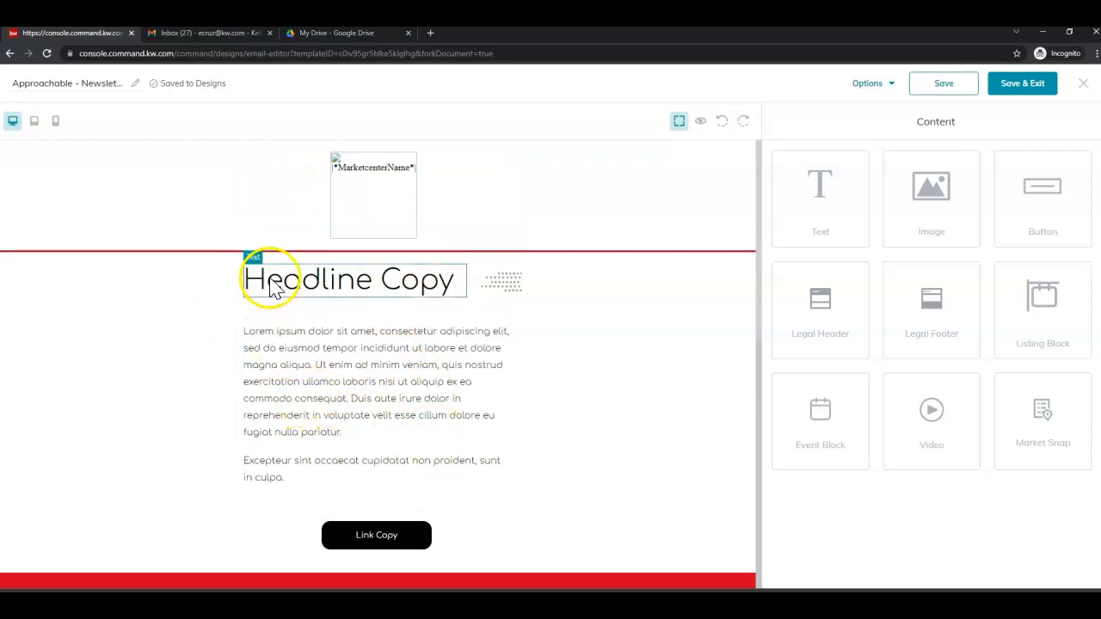
{"action": "double_click", "coordinate": [13, 83]}
{"action": "left_click", "coordinate": [13, 83]}
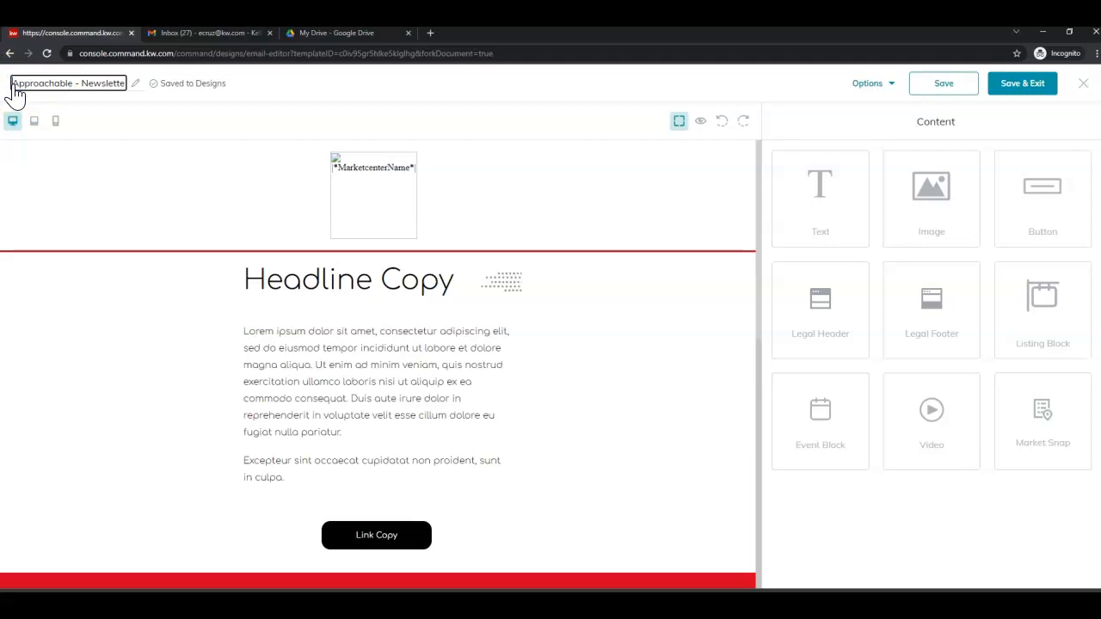
{"action": "type", "text": "Q4 Magazine - Approacha"}
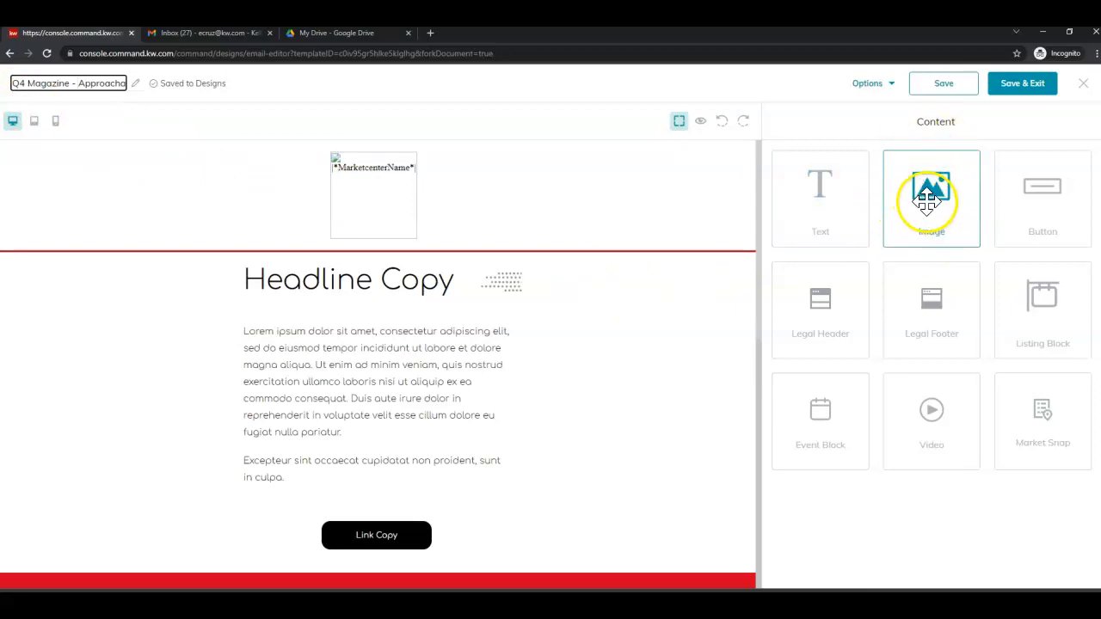
Add an image block between the headline and the body text and upload the Q3 Mag Test JPEG for it
{"action": "left_click_drag", "start_coordinate": [928, 199], "coordinate": [608, 315]}
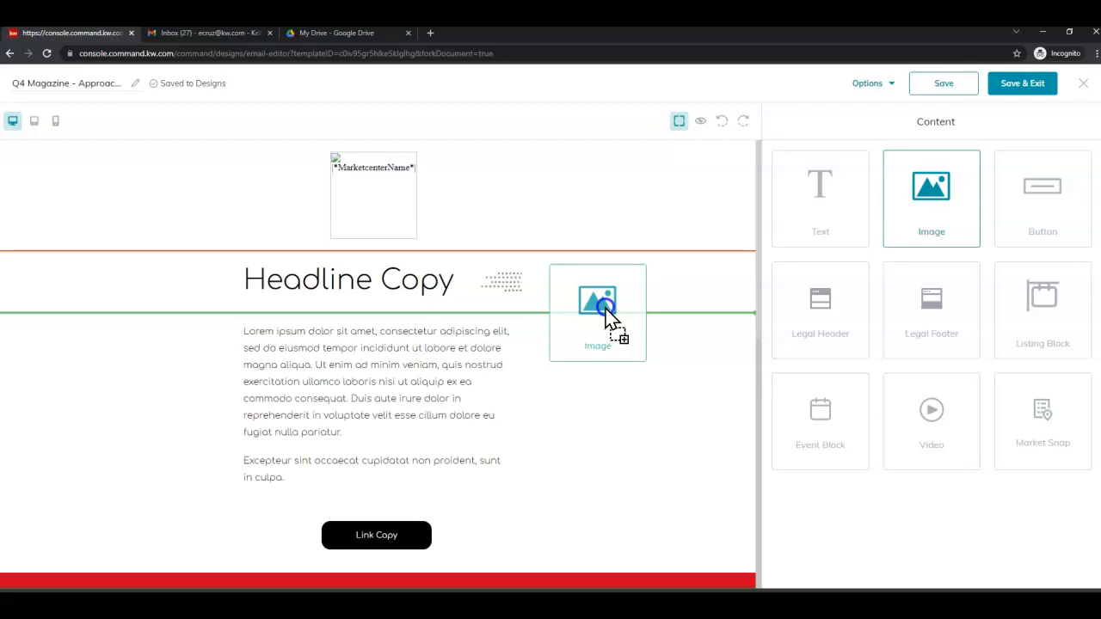
{"action": "left_click_drag", "start_coordinate": [607, 315], "coordinate": [608, 313]}
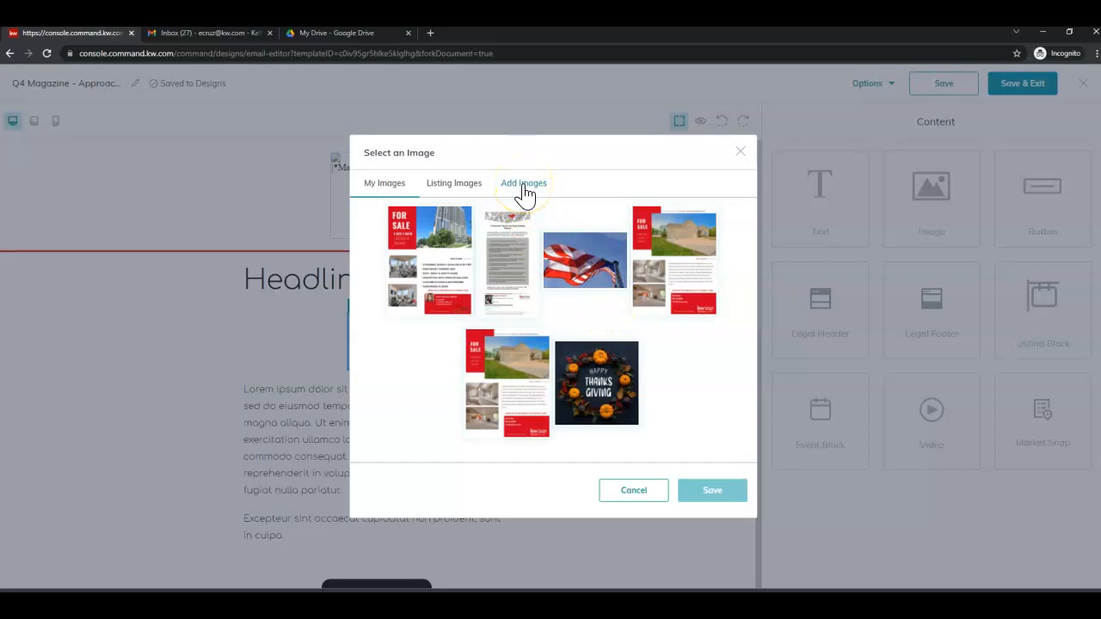
{"action": "left_click", "coordinate": [524, 184]}
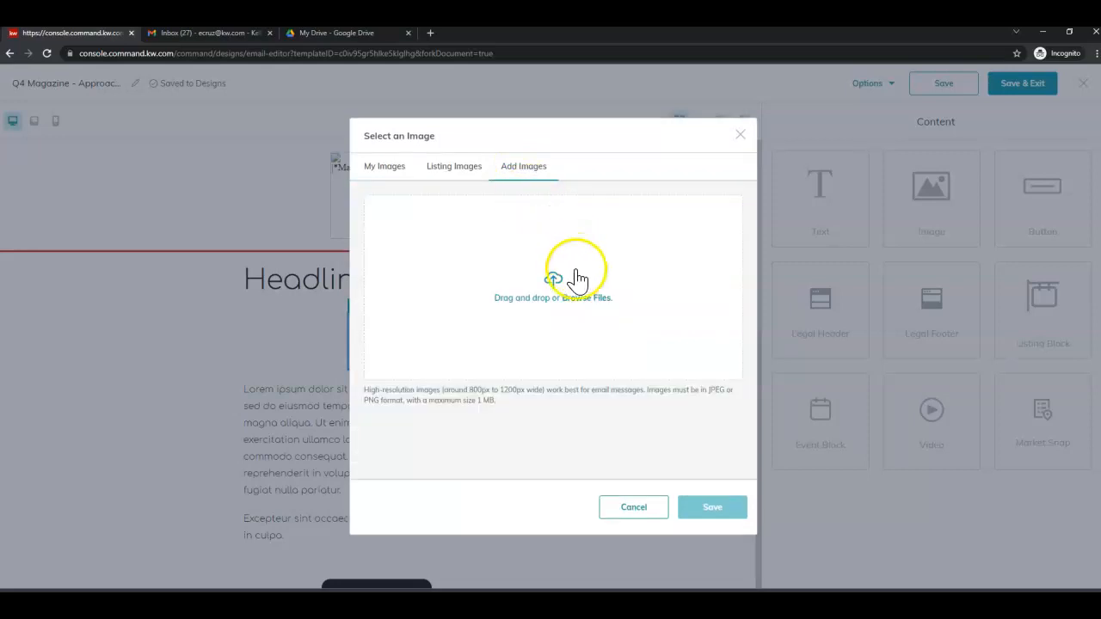
{"action": "left_click", "coordinate": [590, 301]}
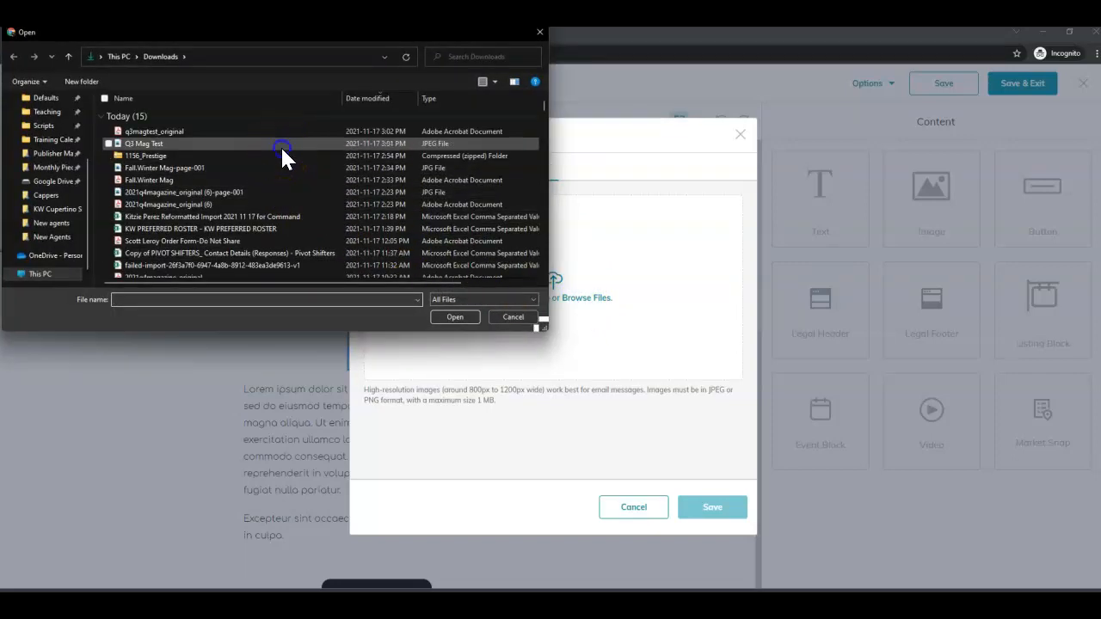
{"action": "double_click", "coordinate": [281, 145]}
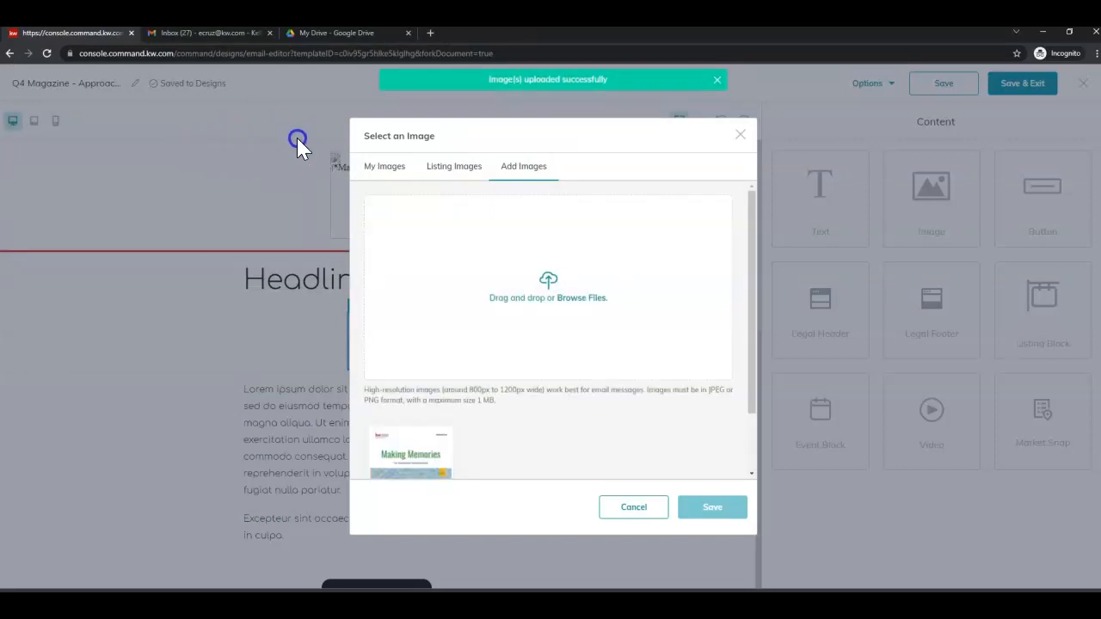
Choose the uploaded Making Memories cover image and save it into the new image block
{"action": "scroll", "coordinate": [474, 387], "scroll_direction": "down", "scroll_amount": 1}
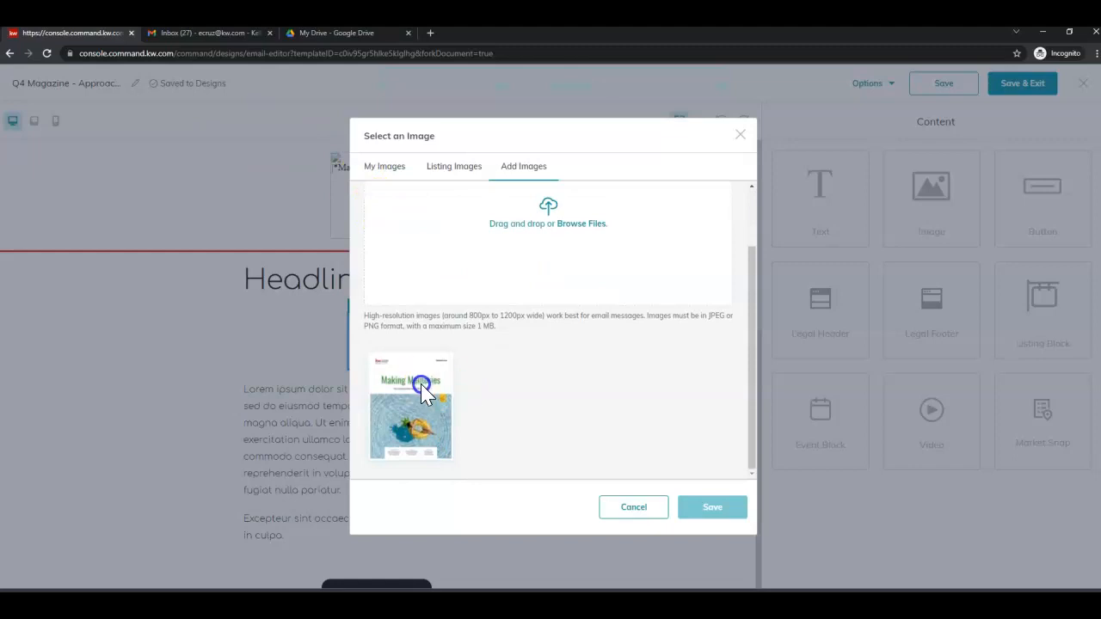
{"action": "left_click", "coordinate": [517, 422]}
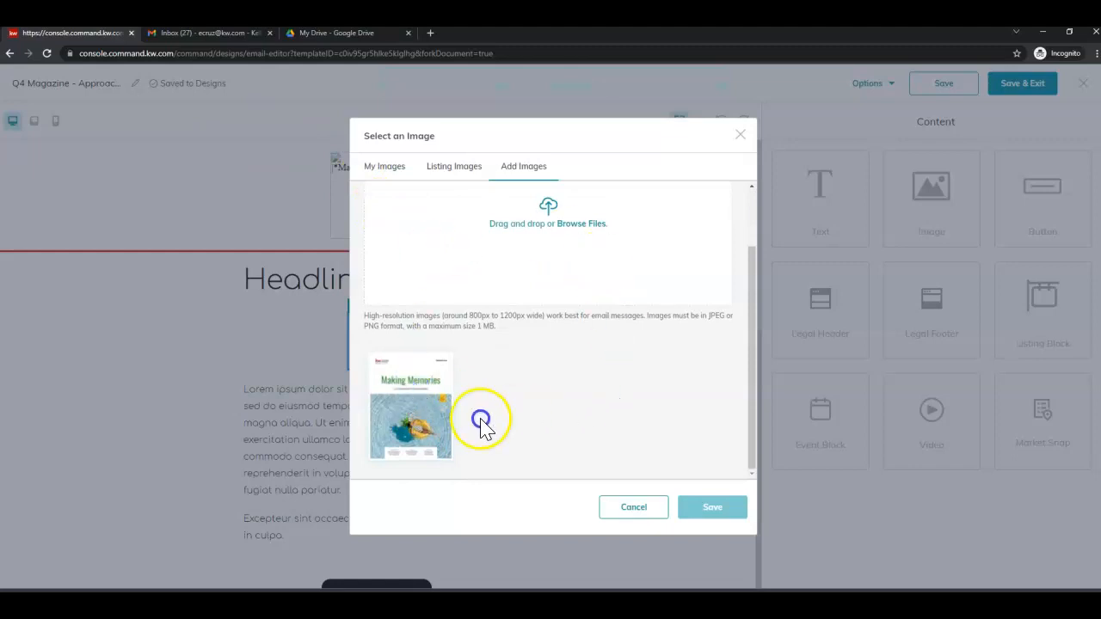
{"action": "left_click", "coordinate": [695, 508]}
{"action": "left_click", "coordinate": [699, 511]}
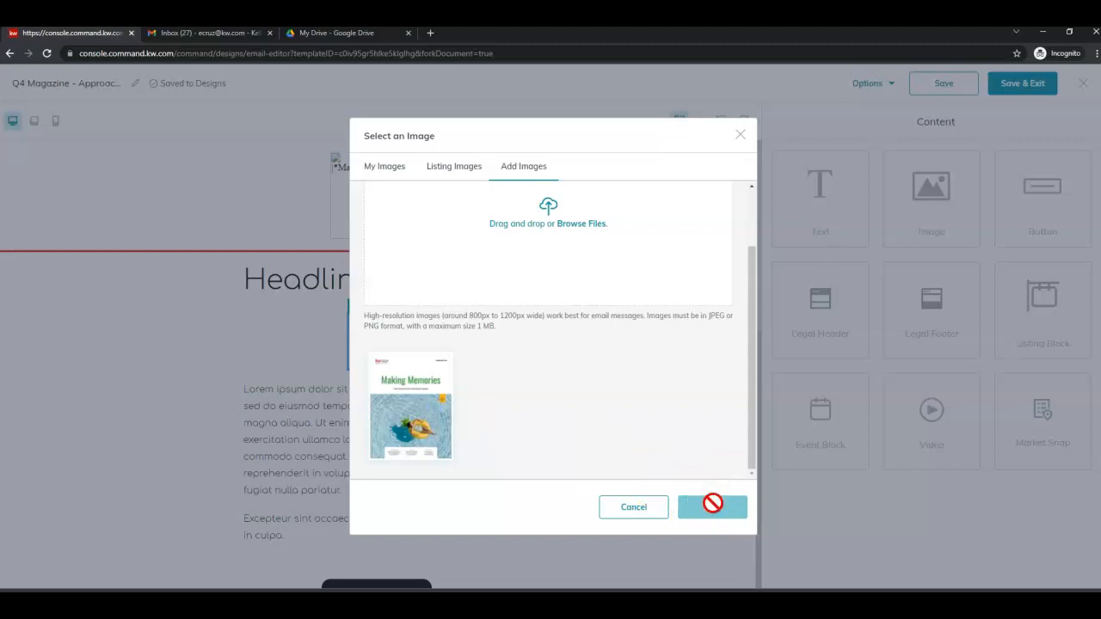
{"action": "left_click", "coordinate": [402, 385]}
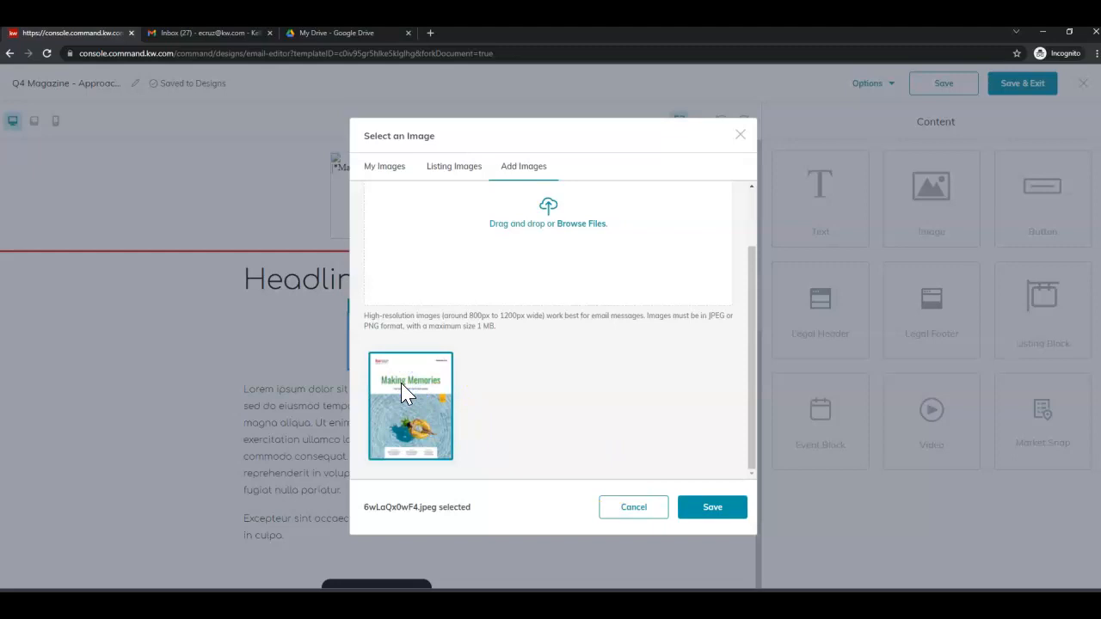
{"action": "left_click", "coordinate": [738, 514]}
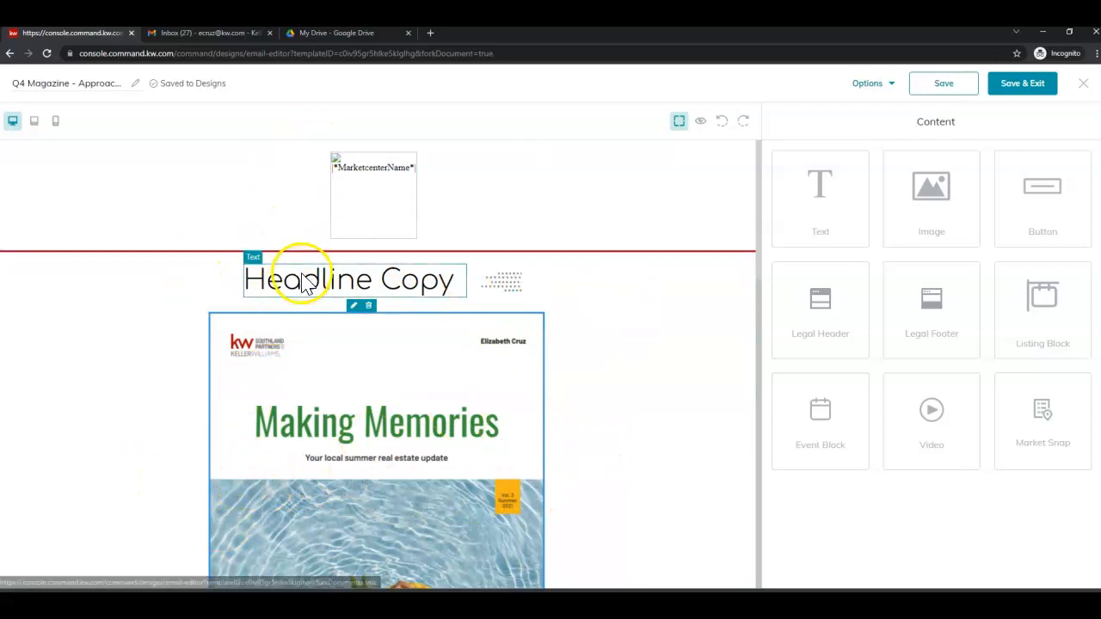
Replace the headline with "Q4 Magazine", centered and underlined, and delete the dotted graphic beside it
{"action": "left_click", "coordinate": [401, 280]}
{"action": "left_click_drag", "start_coordinate": [903, 227], "coordinate": [617, 227]}
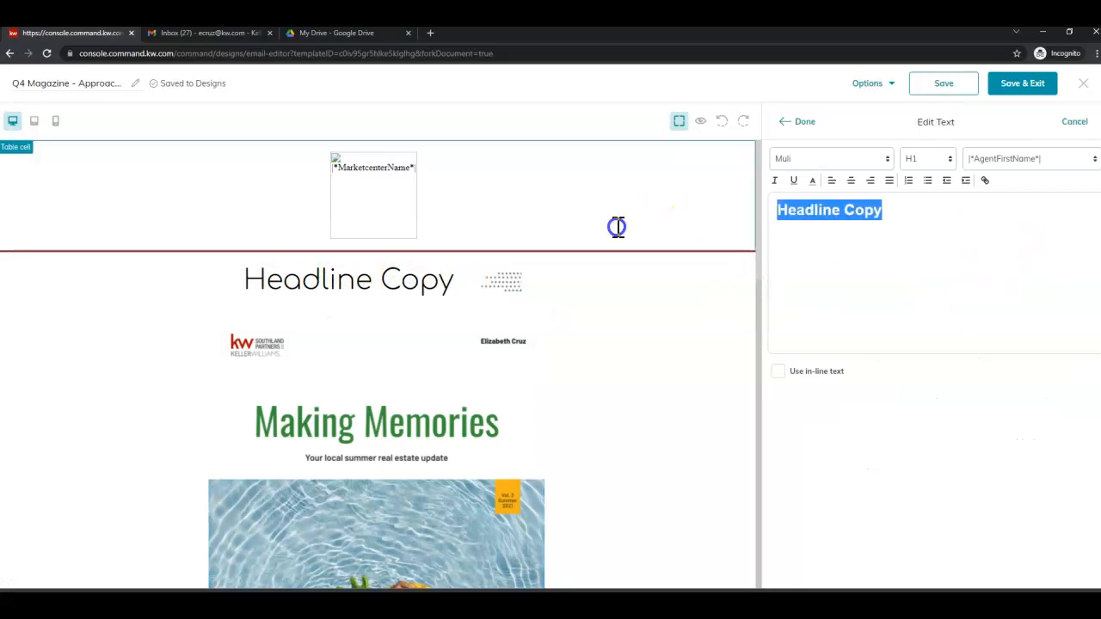
{"action": "type", "text": "Q4 Magazine"}
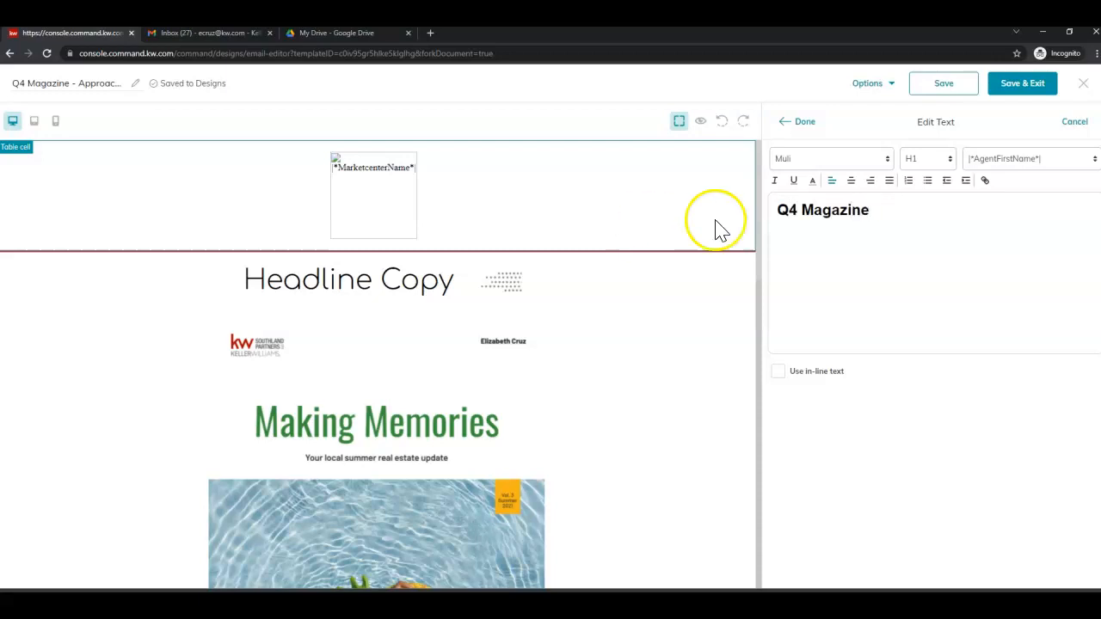
{"action": "left_click_drag", "start_coordinate": [937, 227], "coordinate": [754, 206]}
{"action": "left_click", "coordinate": [850, 183]}
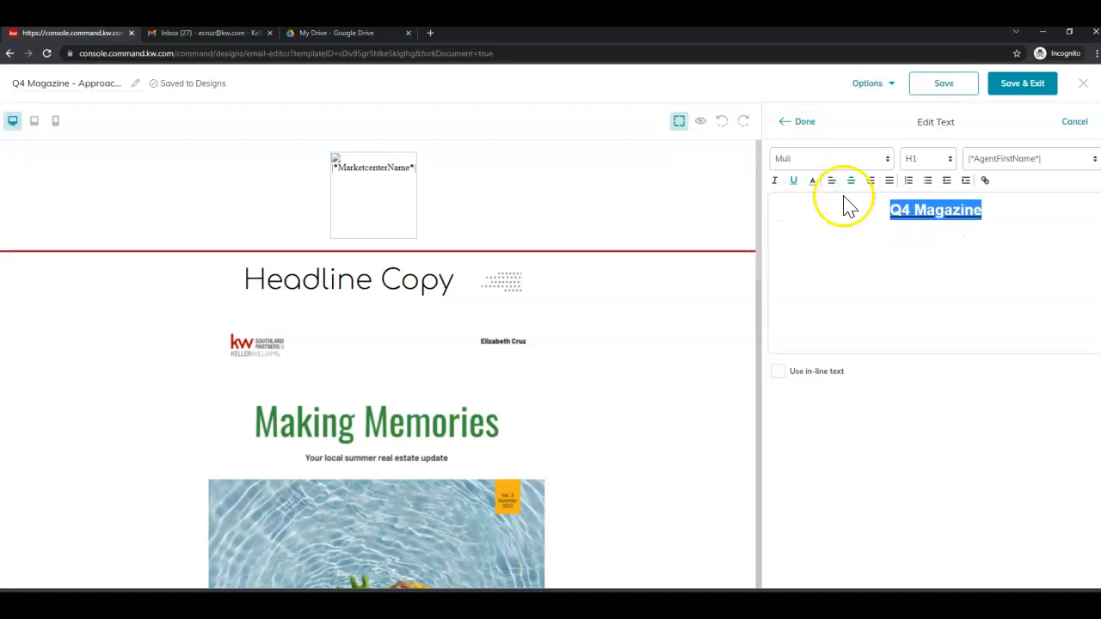
{"action": "left_click", "coordinate": [799, 123]}
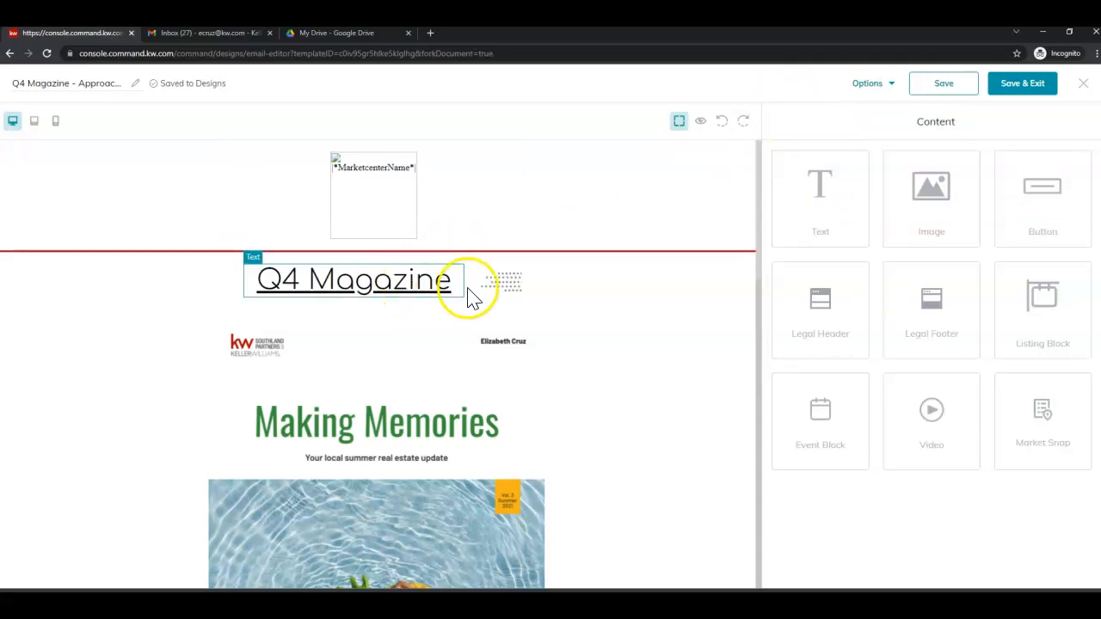
{"action": "left_click", "coordinate": [513, 268]}
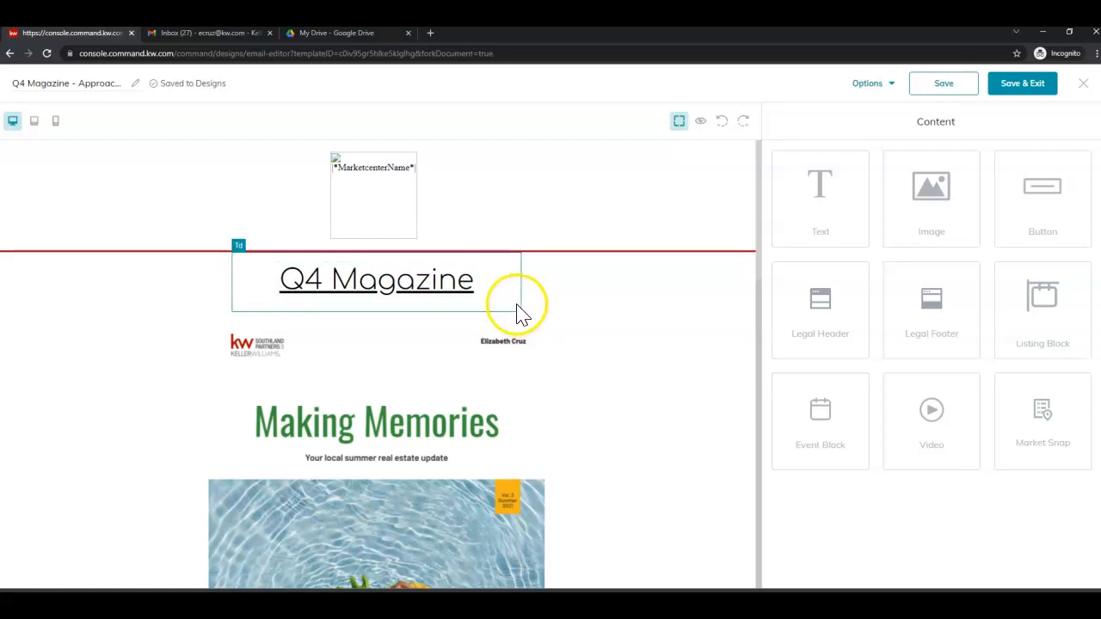
Set the magazine cover image's alt text to "Q4 Magazine Cover"
{"action": "scroll", "coordinate": [518, 315], "scroll_direction": "down", "scroll_amount": 2}
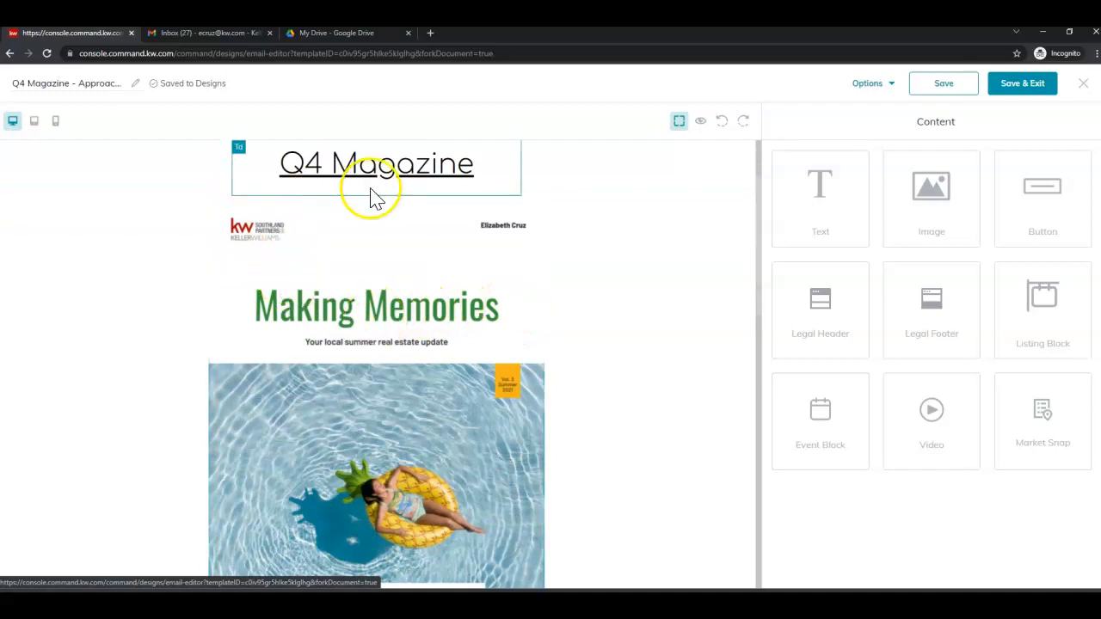
{"action": "left_click", "coordinate": [464, 335]}
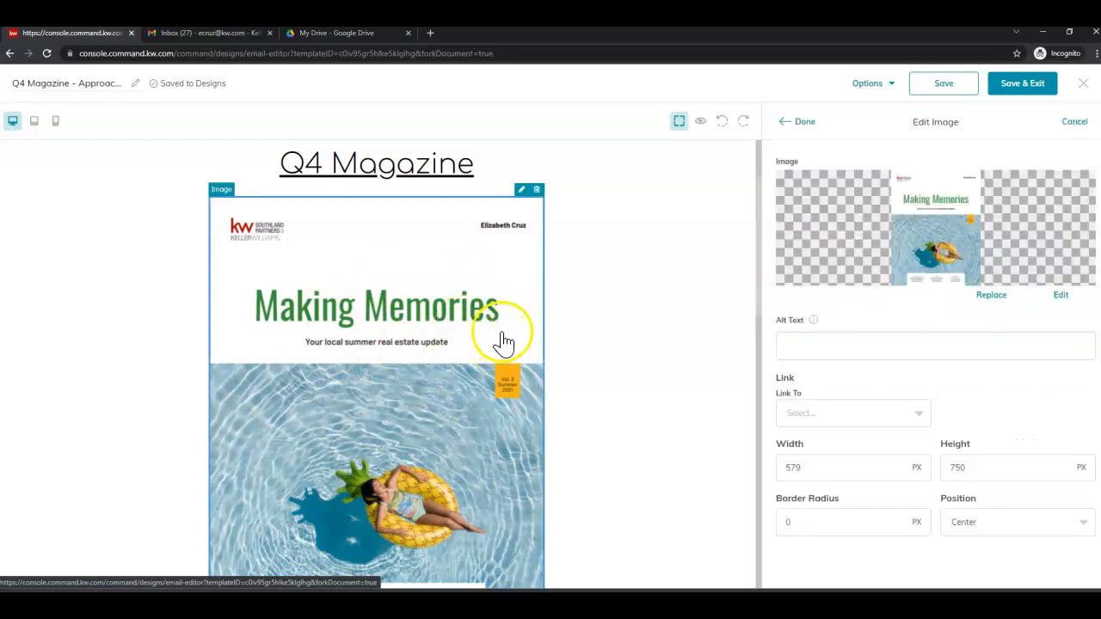
{"action": "left_click", "coordinate": [844, 338]}
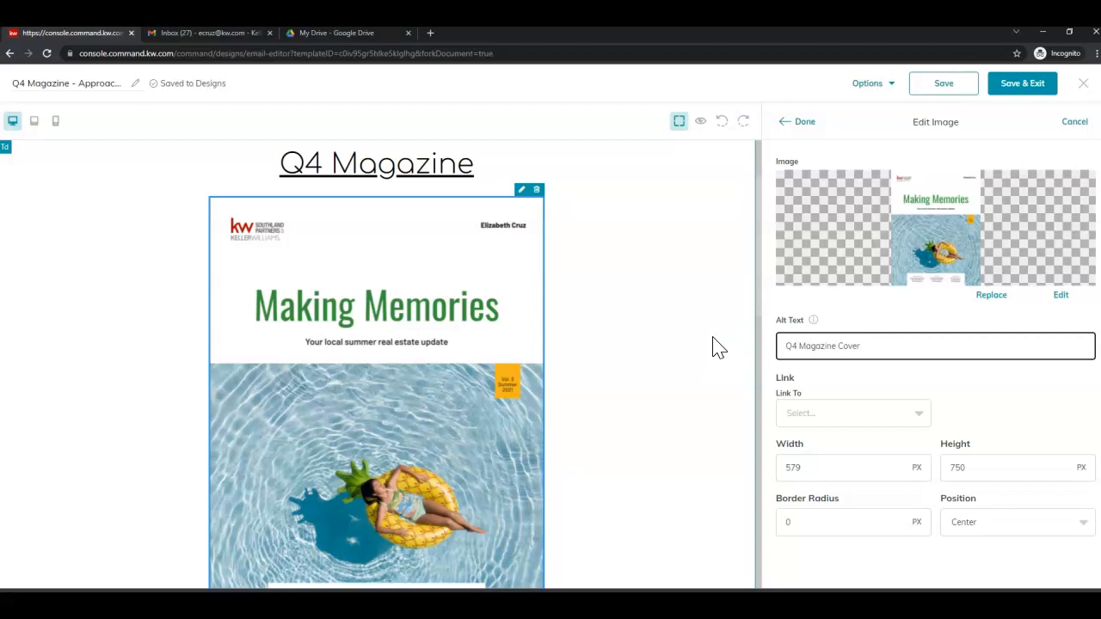
Link the cover image to a web address using the copied Google Drive sharing link, and finish editing the image
{"action": "left_click", "coordinate": [917, 420]}
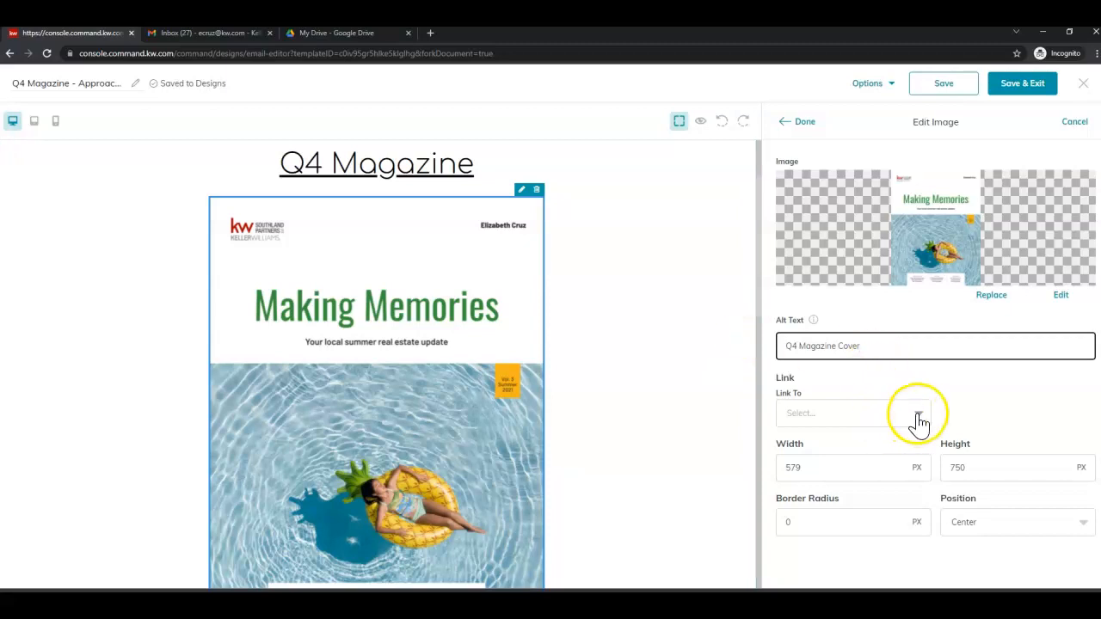
{"action": "left_click", "coordinate": [918, 420]}
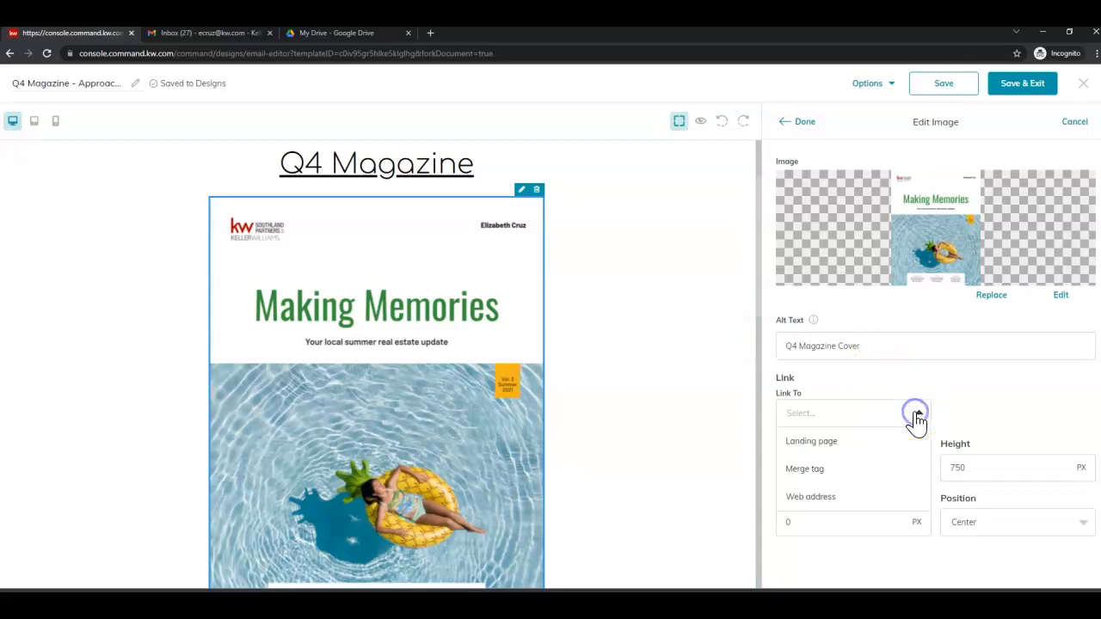
{"action": "left_click", "coordinate": [865, 508]}
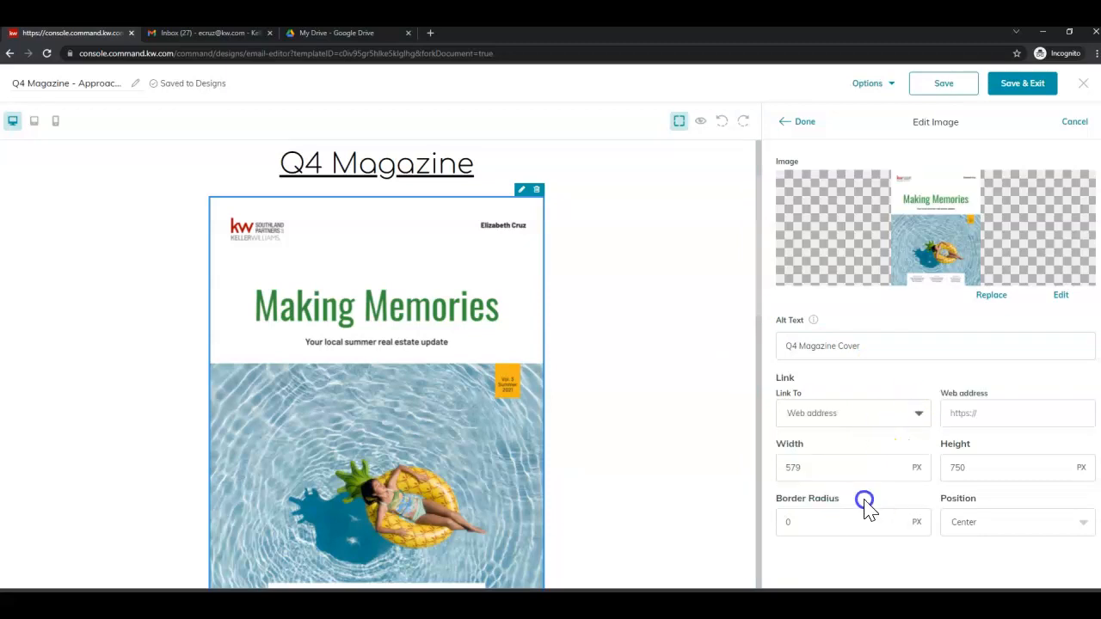
{"action": "right_click", "coordinate": [979, 415]}
{"action": "left_click", "coordinate": [1006, 519]}
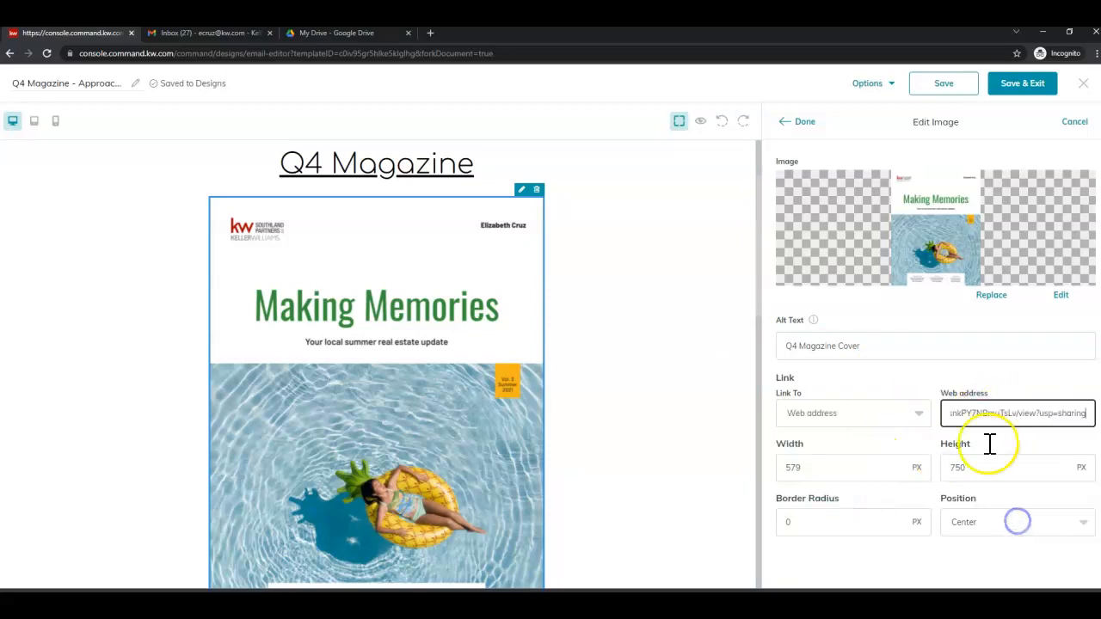
{"action": "left_click_drag", "start_coordinate": [1039, 408], "coordinate": [863, 411]}
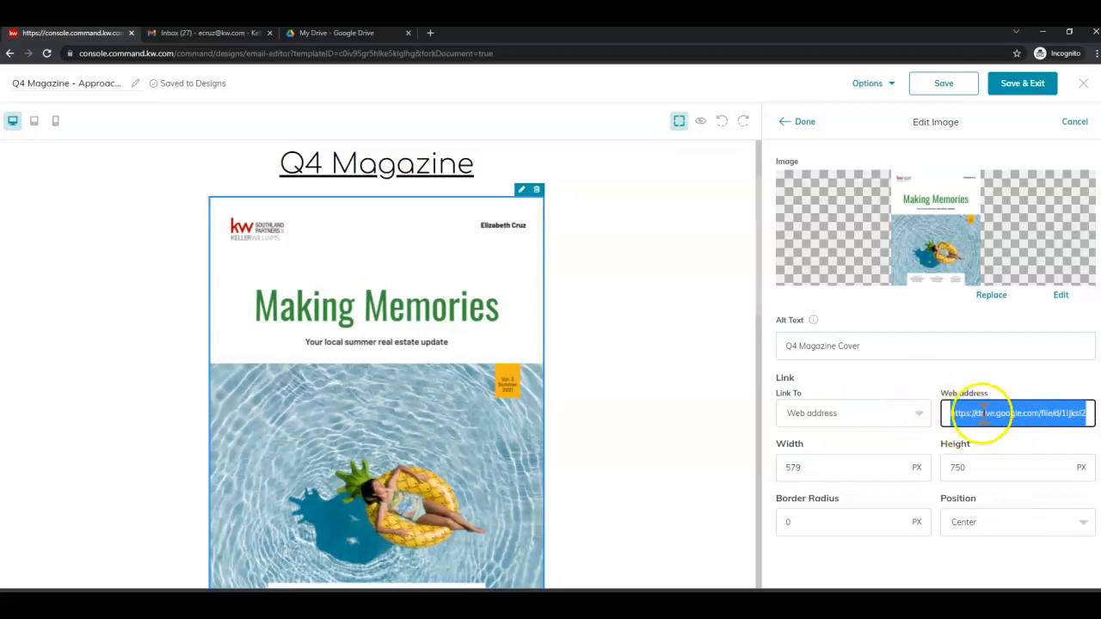
{"action": "left_click", "coordinate": [1039, 413]}
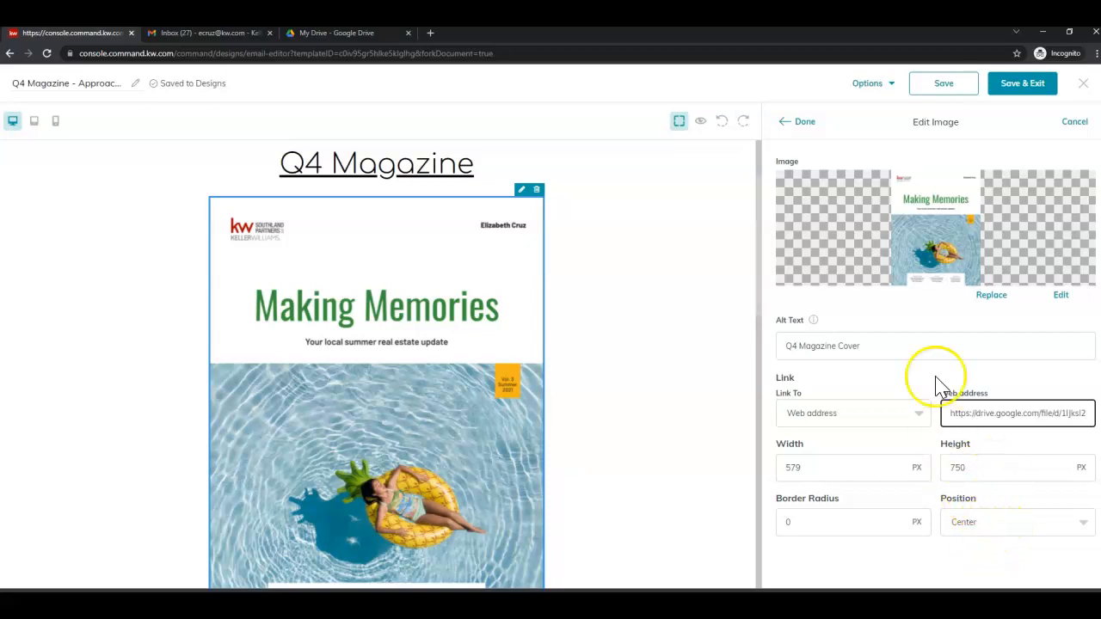
{"action": "left_click", "coordinate": [798, 125]}
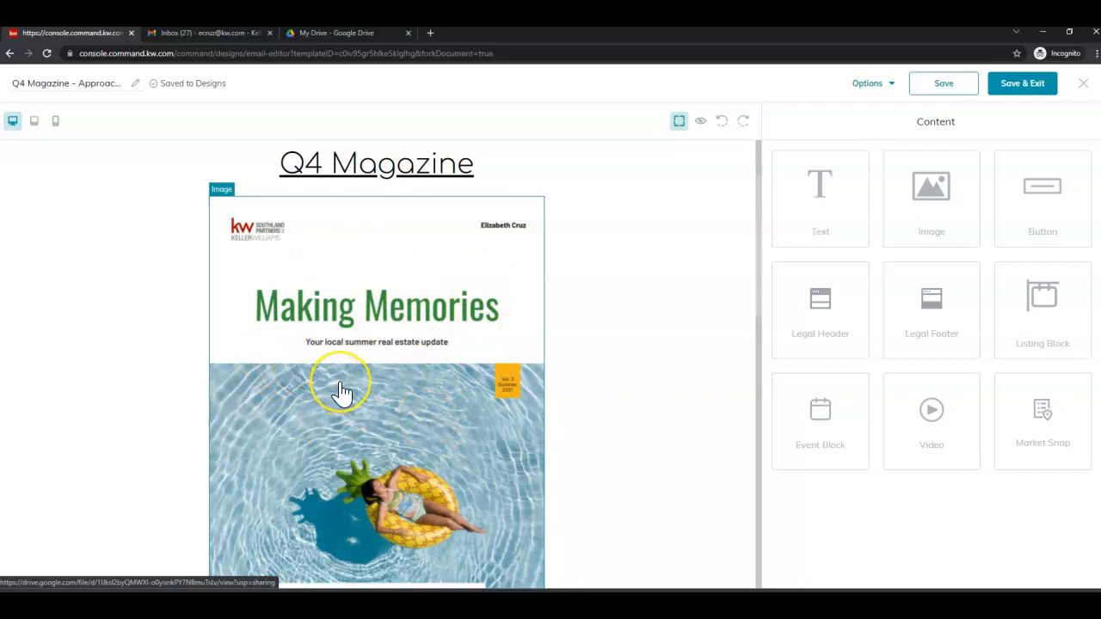
Replace the first lorem ipsum paragraph below the cover image with "Check it out today!"
{"action": "scroll", "coordinate": [420, 405], "scroll_direction": "down", "scroll_amount": 3}
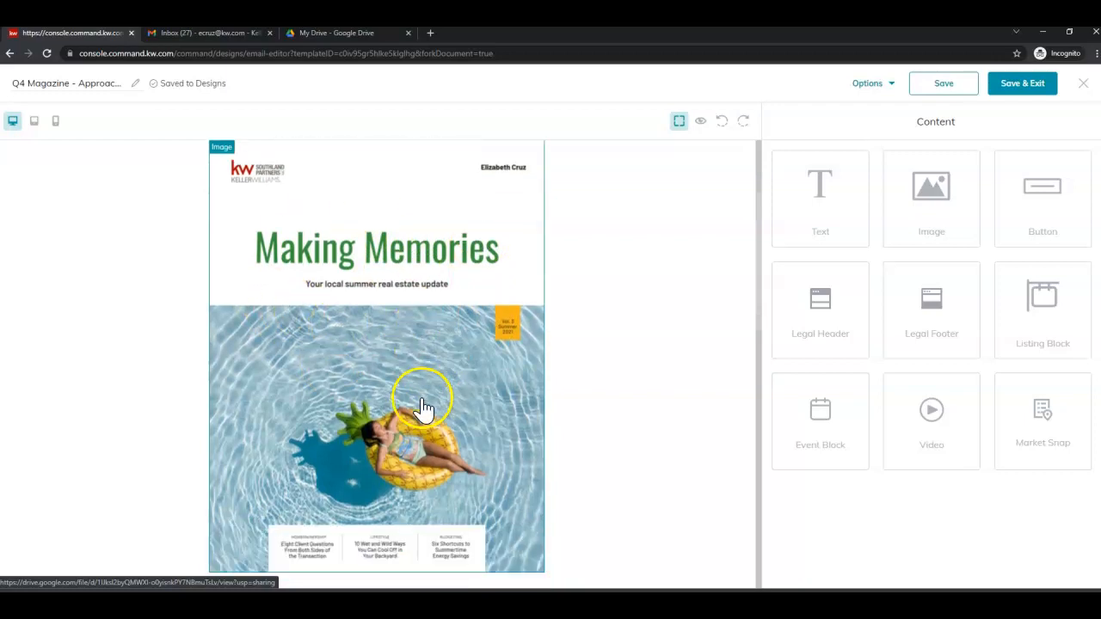
{"action": "scroll", "coordinate": [421, 405], "scroll_direction": "down", "scroll_amount": 1}
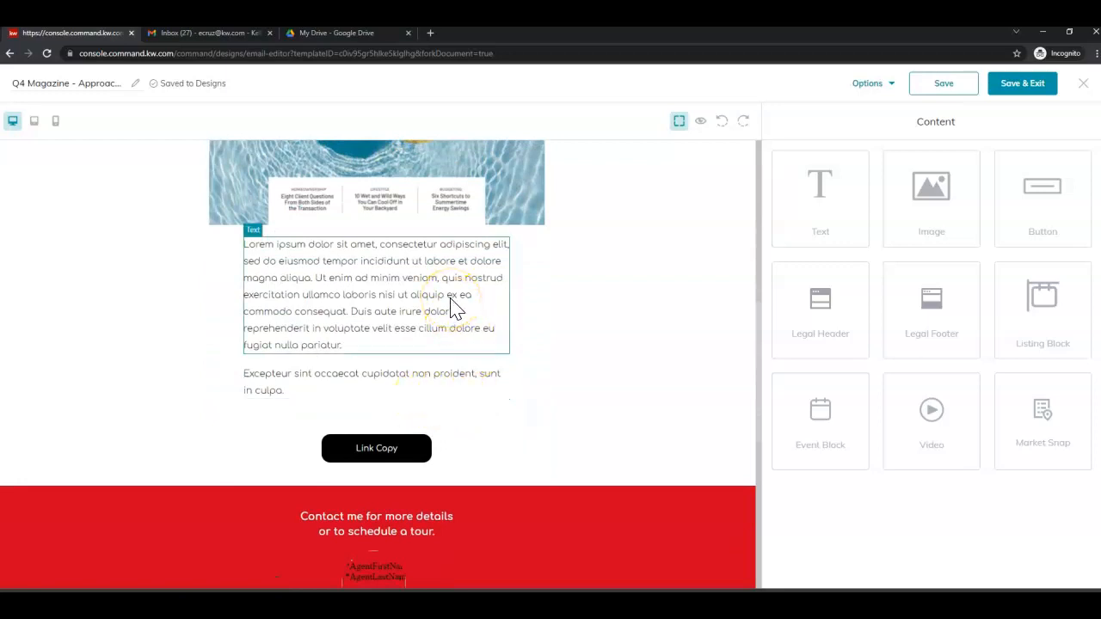
{"action": "left_click", "coordinate": [349, 298]}
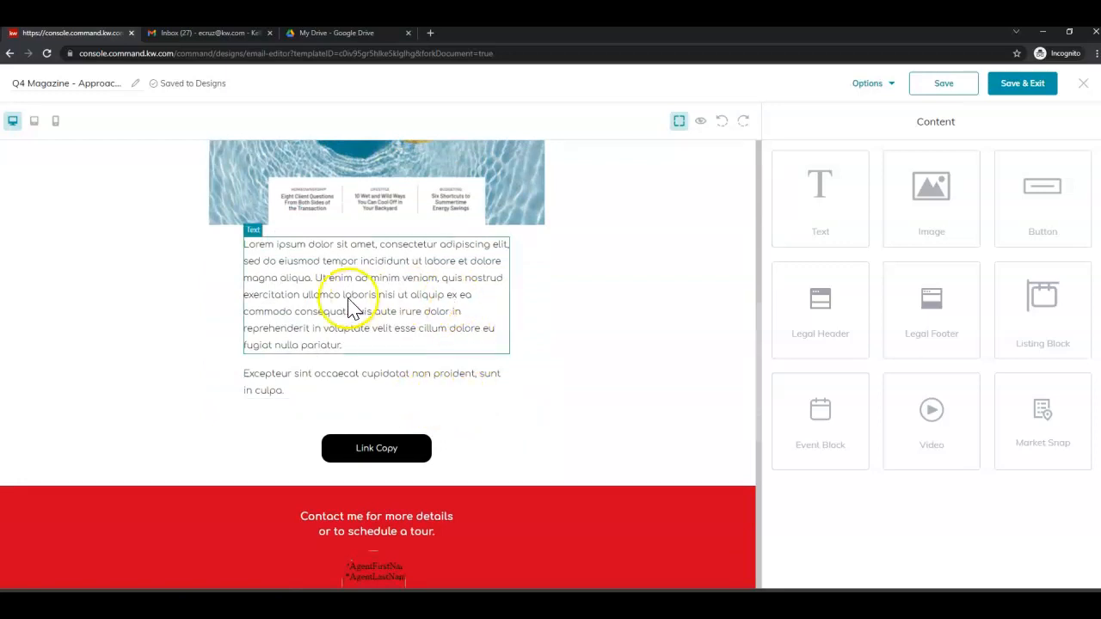
{"action": "left_click", "coordinate": [401, 320]}
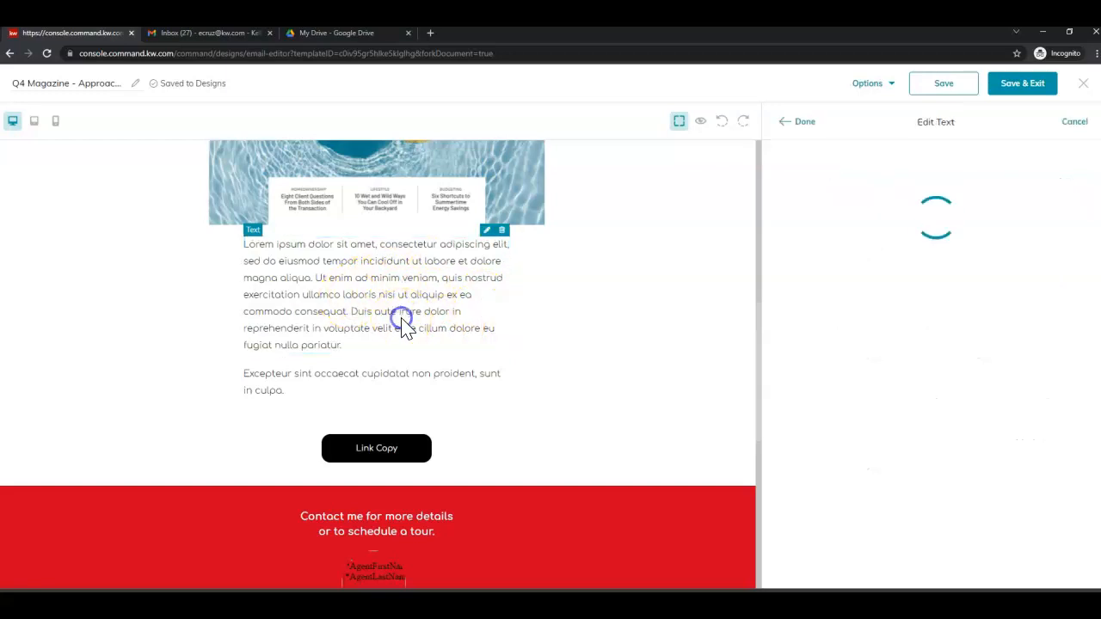
{"action": "left_click", "coordinate": [953, 253]}
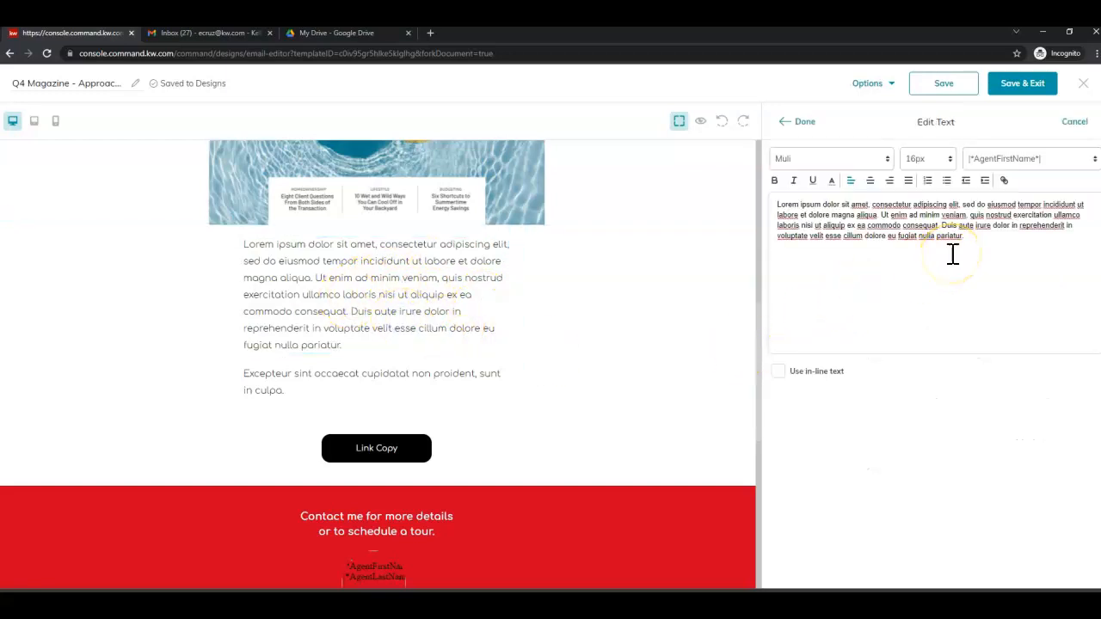
{"action": "key", "text": "ctrl+a"}
{"action": "type", "text": "q"}
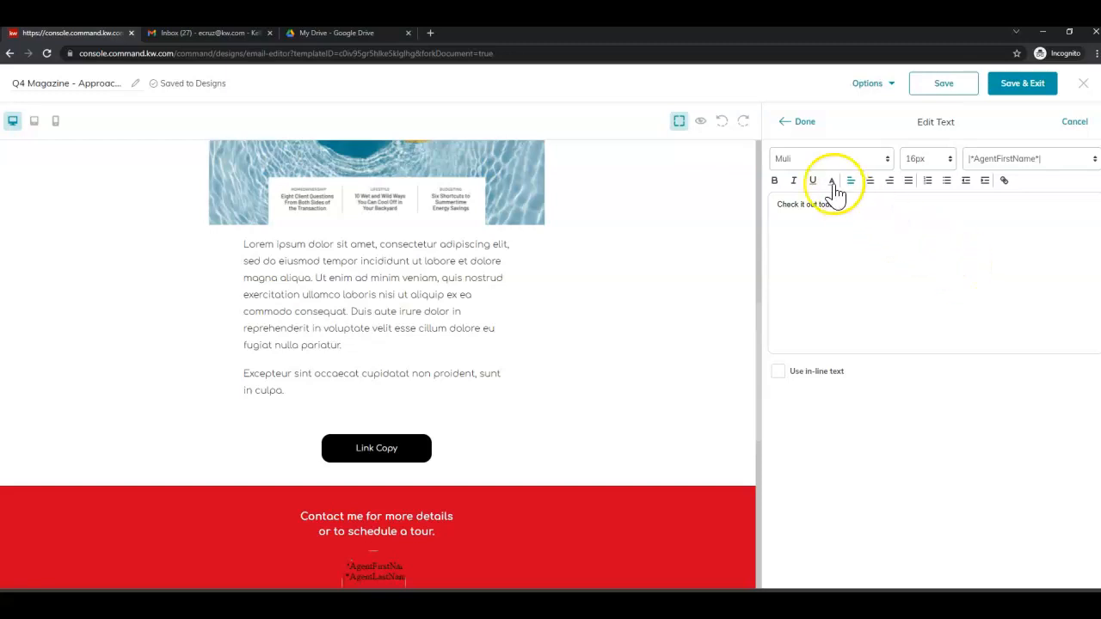
{"action": "left_click", "coordinate": [802, 128]}
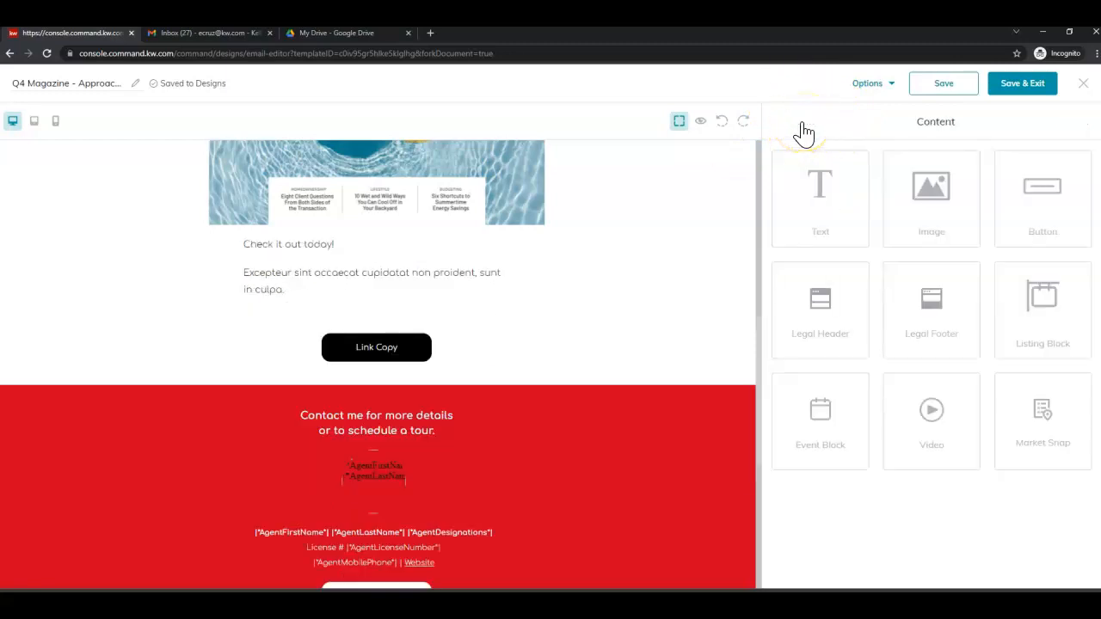
Center the "Check it out today!" text
{"action": "left_click", "coordinate": [376, 249]}
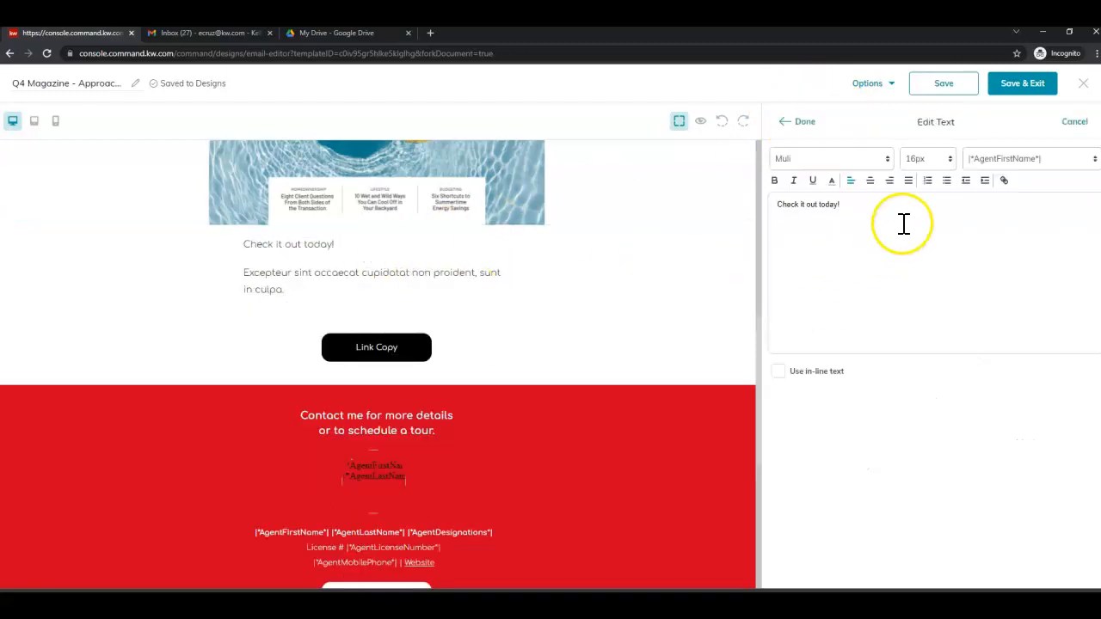
{"action": "left_click", "coordinate": [869, 180]}
{"action": "left_click", "coordinate": [807, 125]}
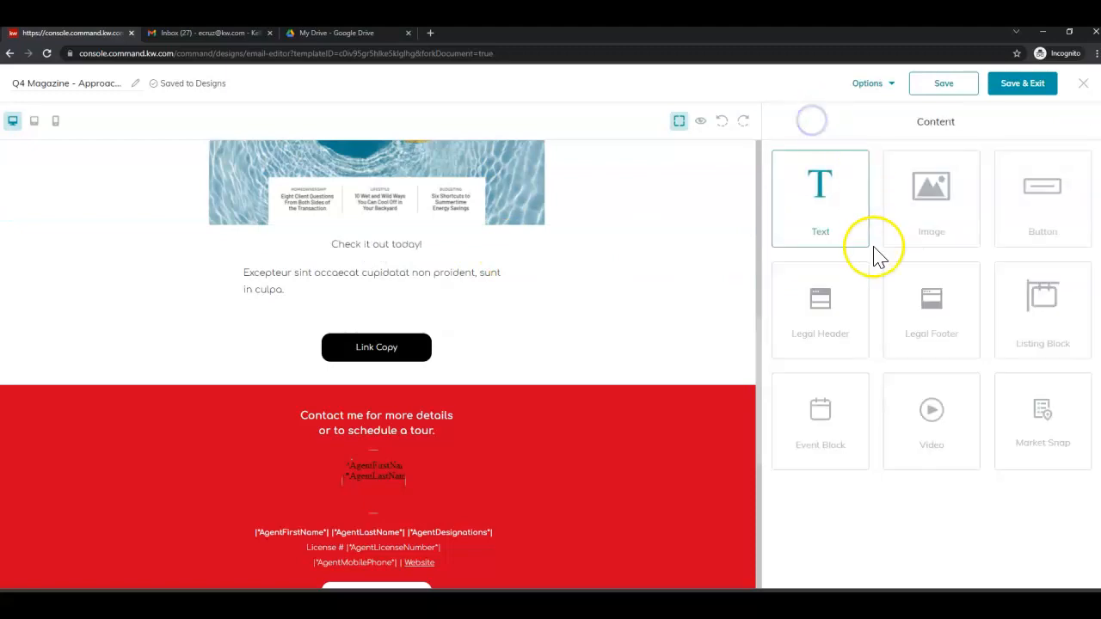
Delete the remaining lorem ipsum paragraph between "Check it out today!" and the Link Copy button
{"action": "left_click", "coordinate": [462, 289]}
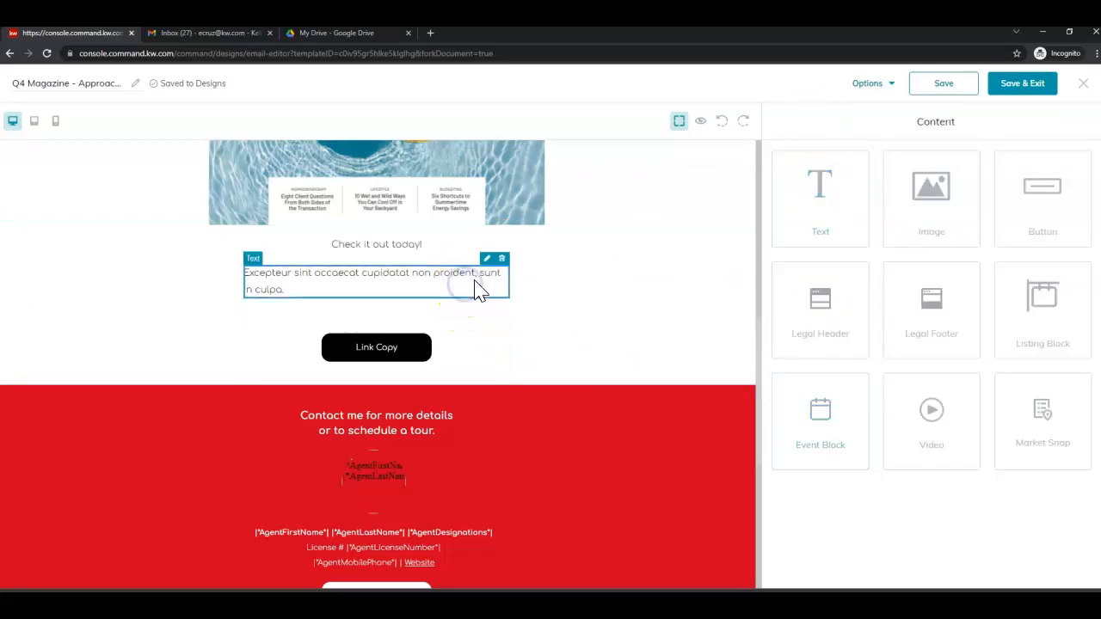
{"action": "left_click", "coordinate": [411, 293]}
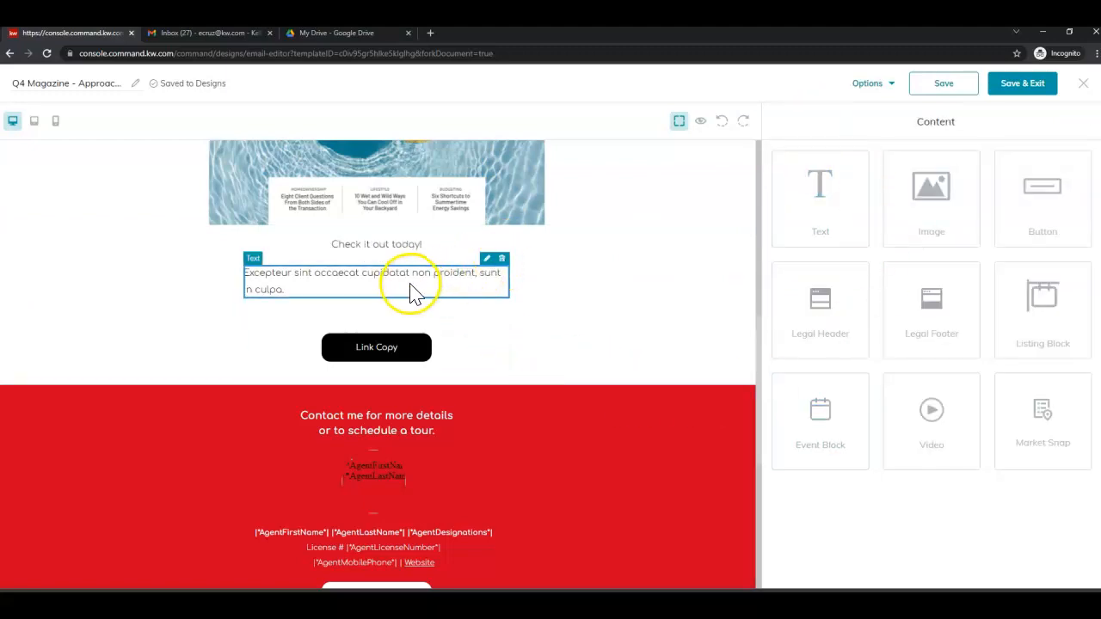
{"action": "left_click", "coordinate": [504, 259]}
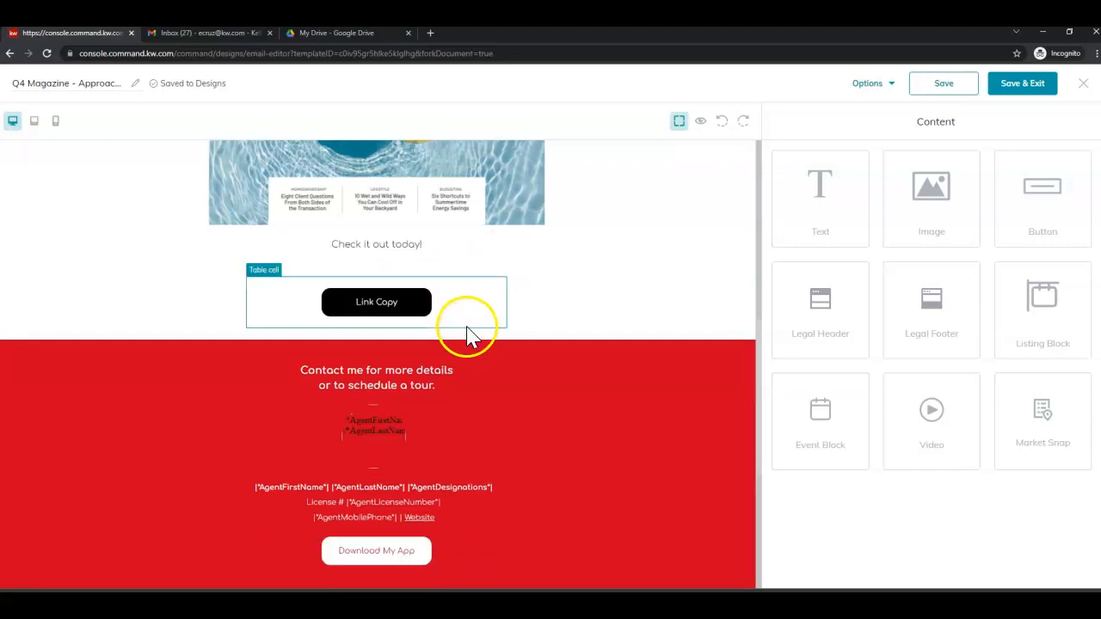
{"action": "left_click", "coordinate": [533, 251]}
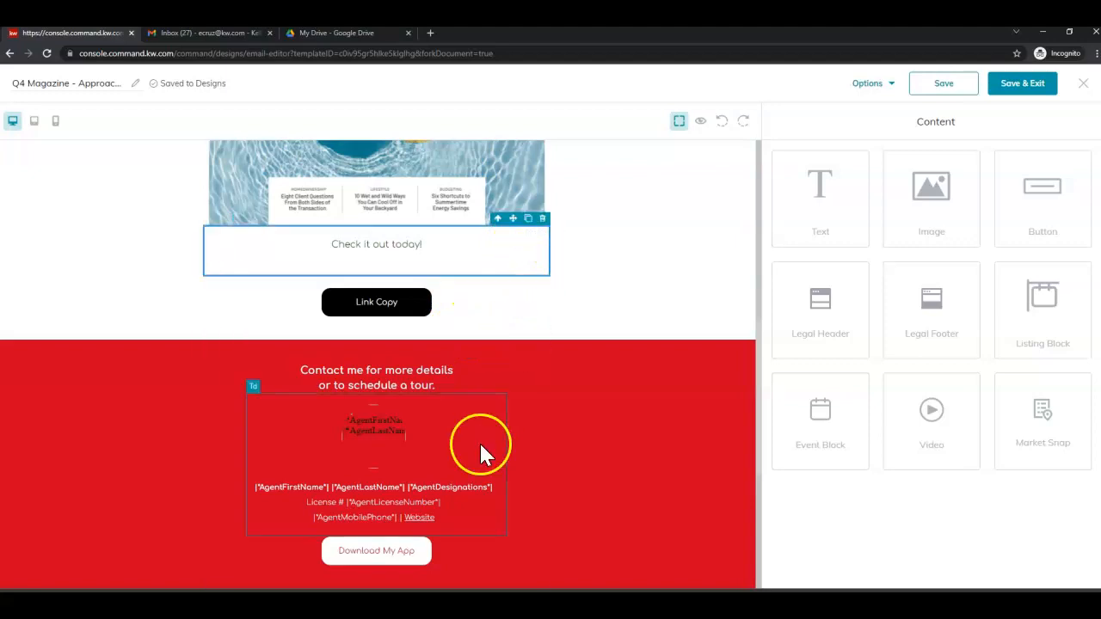
Change the black Link Copy button's text to "View Full eZine Here"
{"action": "left_click", "coordinate": [412, 303]}
{"action": "left_click", "coordinate": [413, 306]}
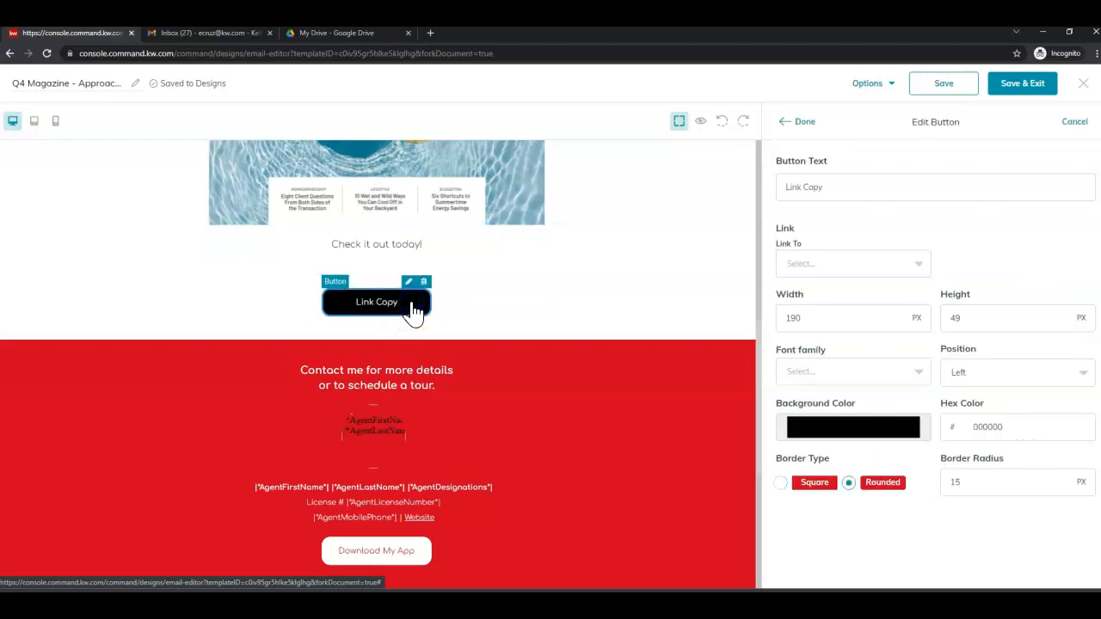
{"action": "left_click_drag", "start_coordinate": [867, 181], "coordinate": [717, 204]}
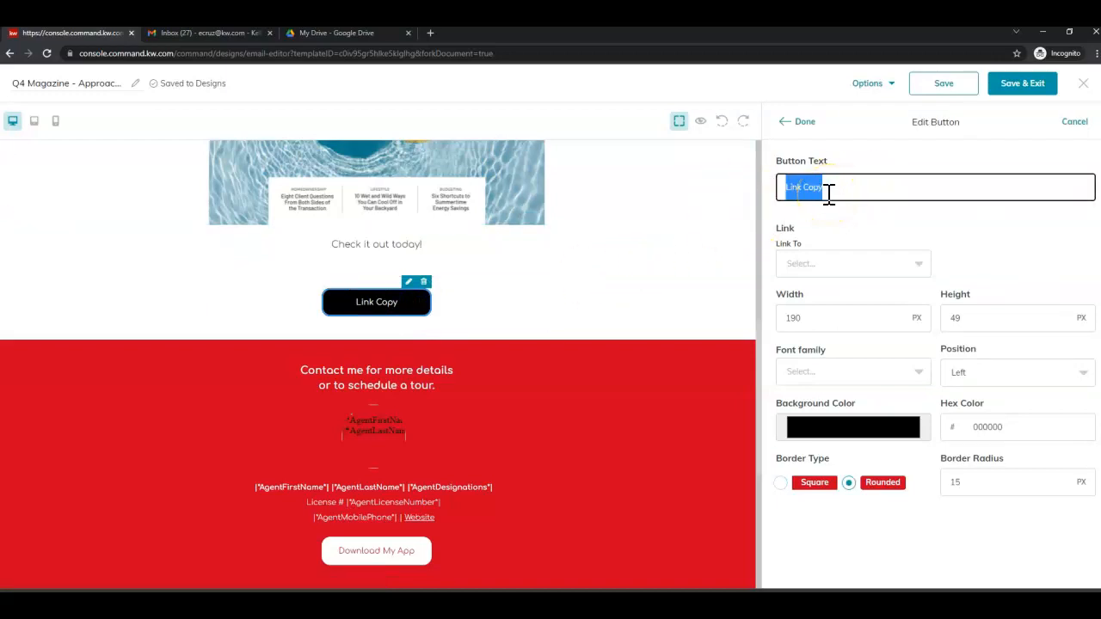
{"action": "type", "text": "M"}
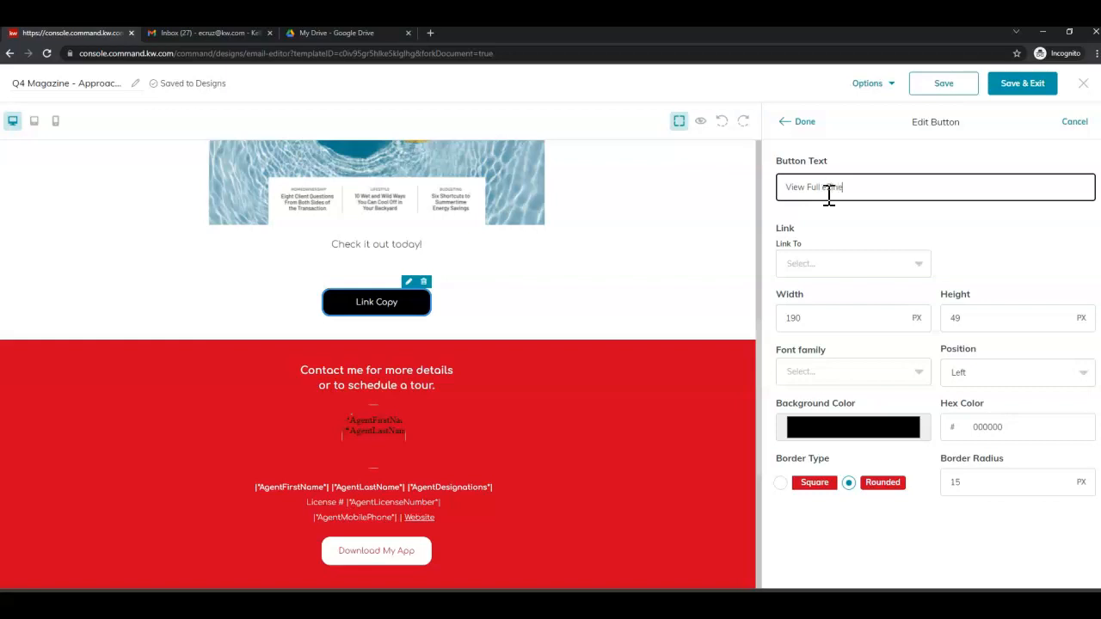
{"action": "type", "text": "!"}
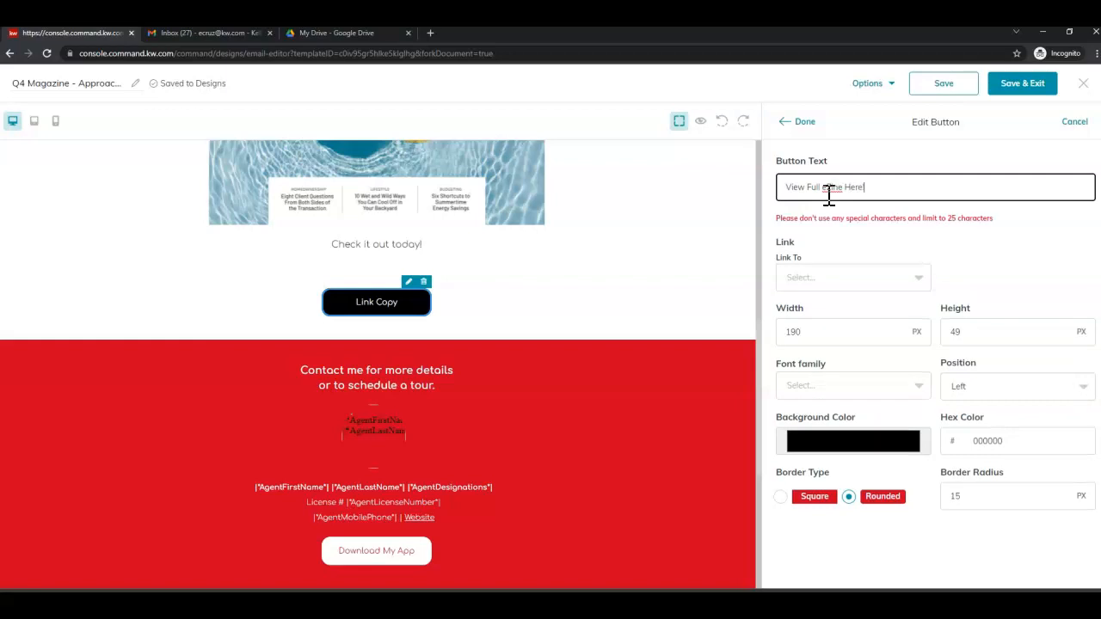
{"action": "key", "text": "BackSpace"}
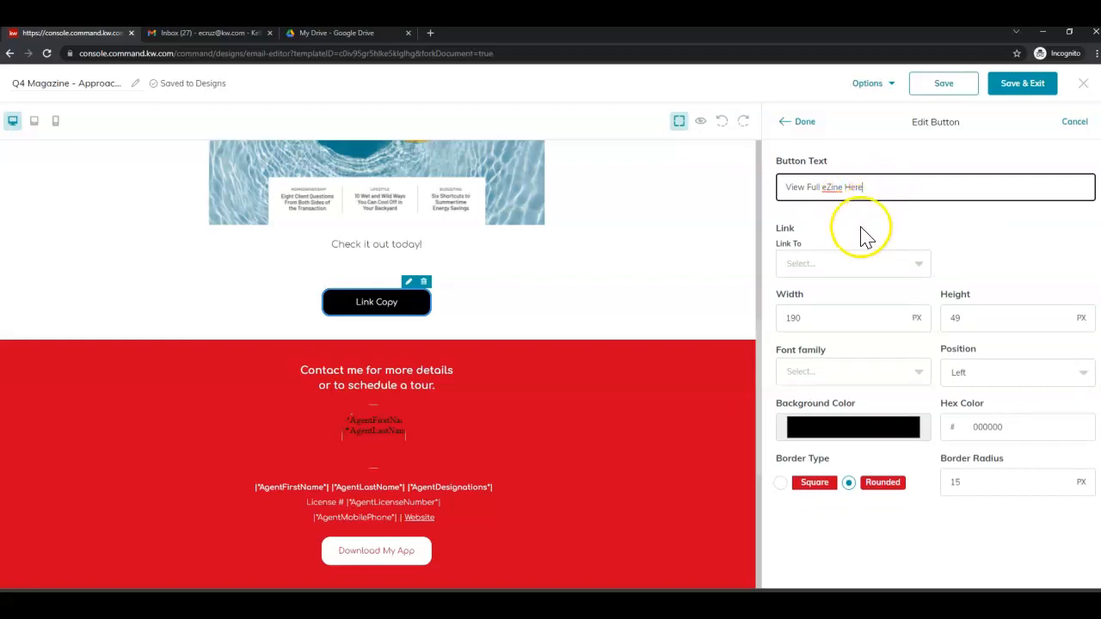
Link the button to a web address using the copied Google Drive sharing link
{"action": "left_click", "coordinate": [847, 268]}
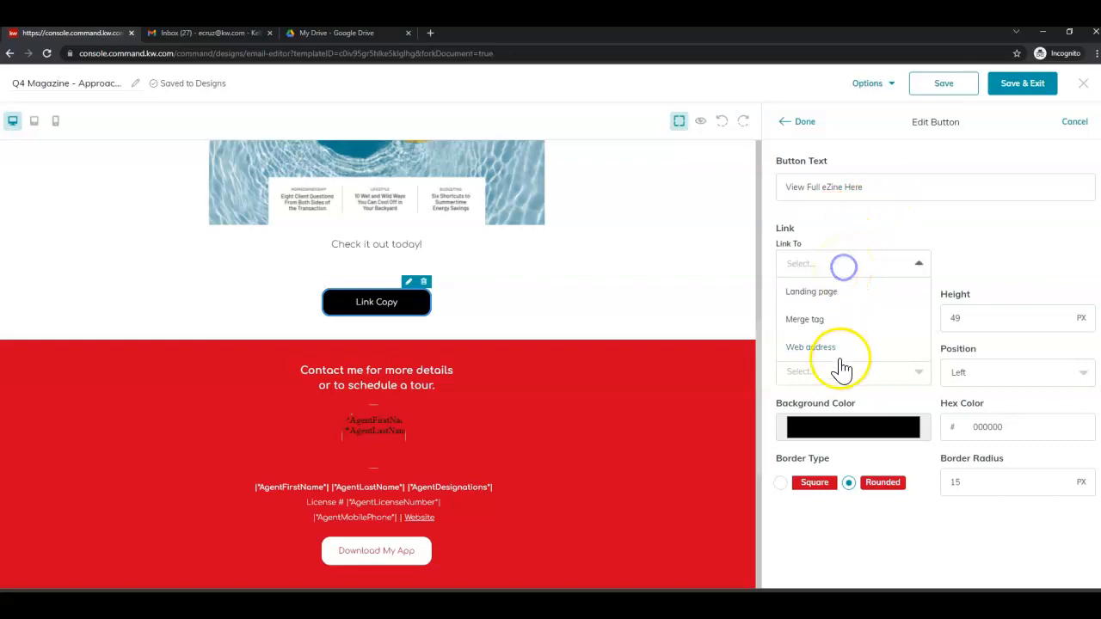
{"action": "left_click", "coordinate": [839, 348]}
{"action": "left_click", "coordinate": [1009, 262]}
{"action": "right_click", "coordinate": [1009, 262]}
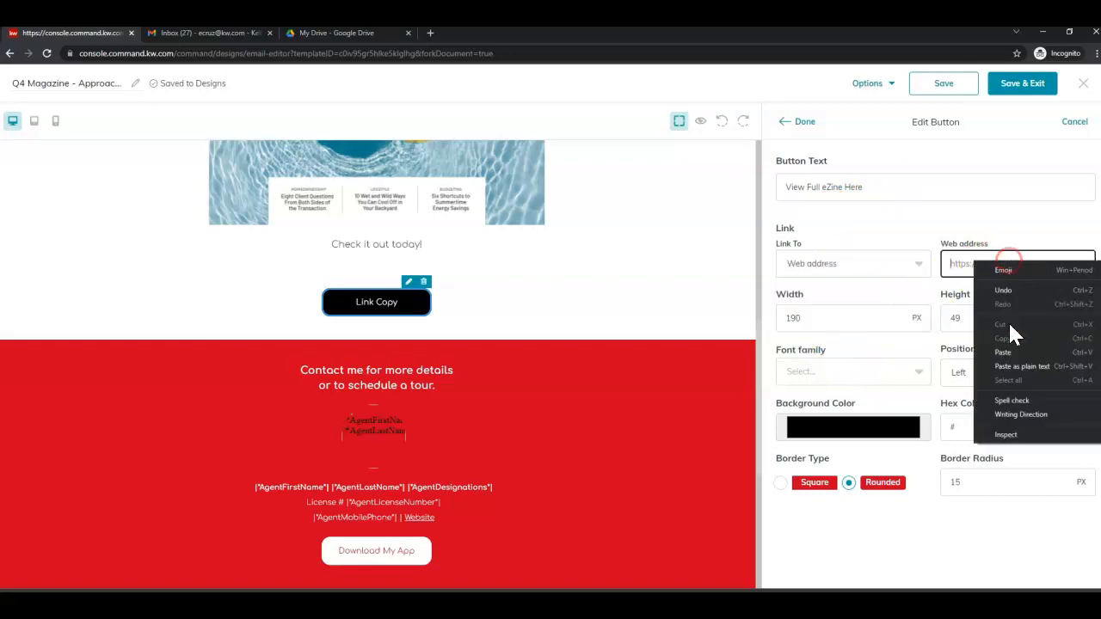
{"action": "left_click", "coordinate": [1015, 366]}
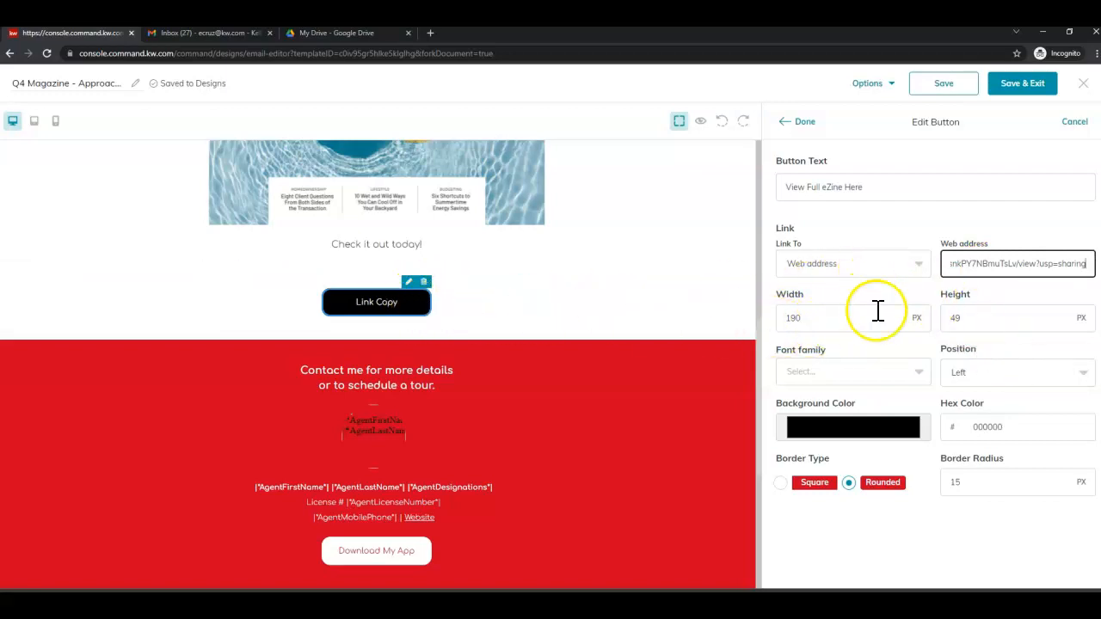
Set the button's position to Center and finish editing the button
{"action": "double_click", "coordinate": [832, 188]}
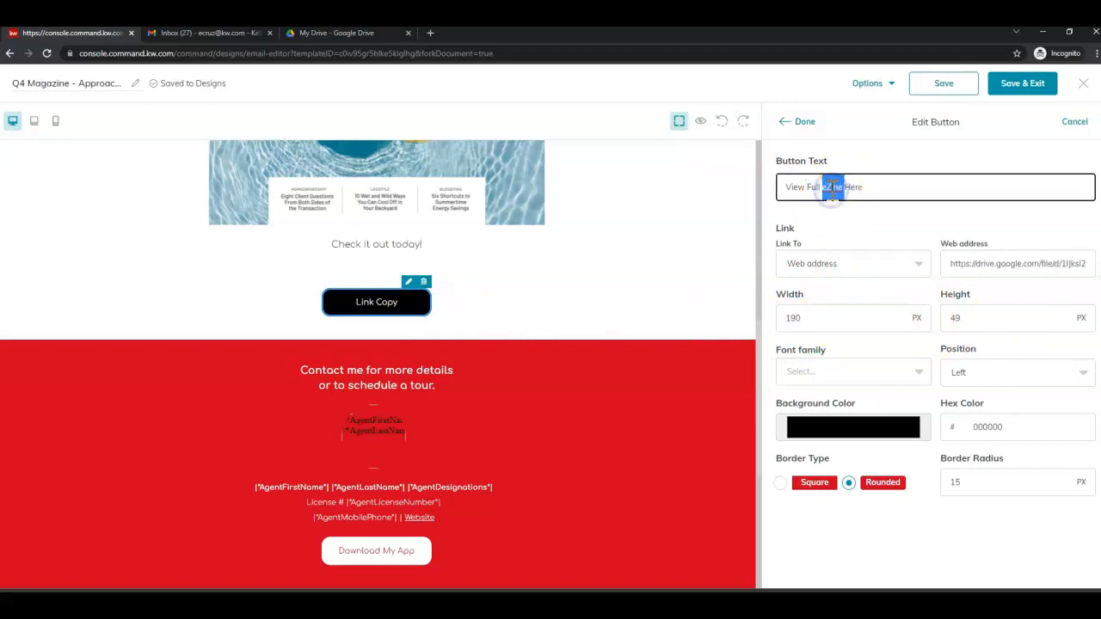
{"action": "left_click_drag", "start_coordinate": [849, 319], "coordinate": [732, 339]}
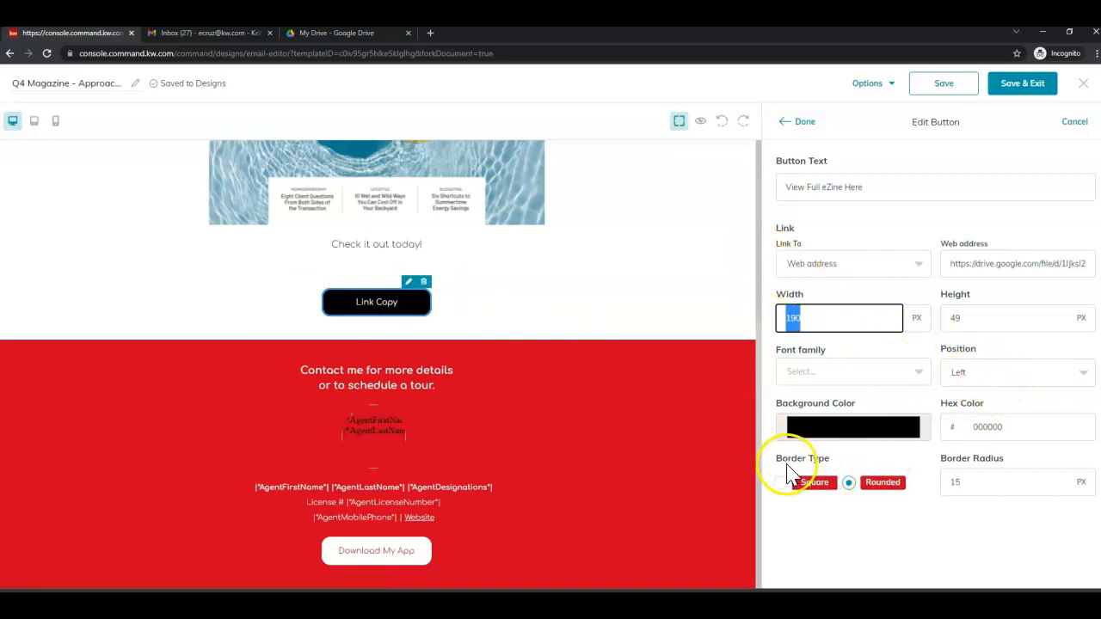
{"action": "left_click", "coordinate": [1009, 482]}
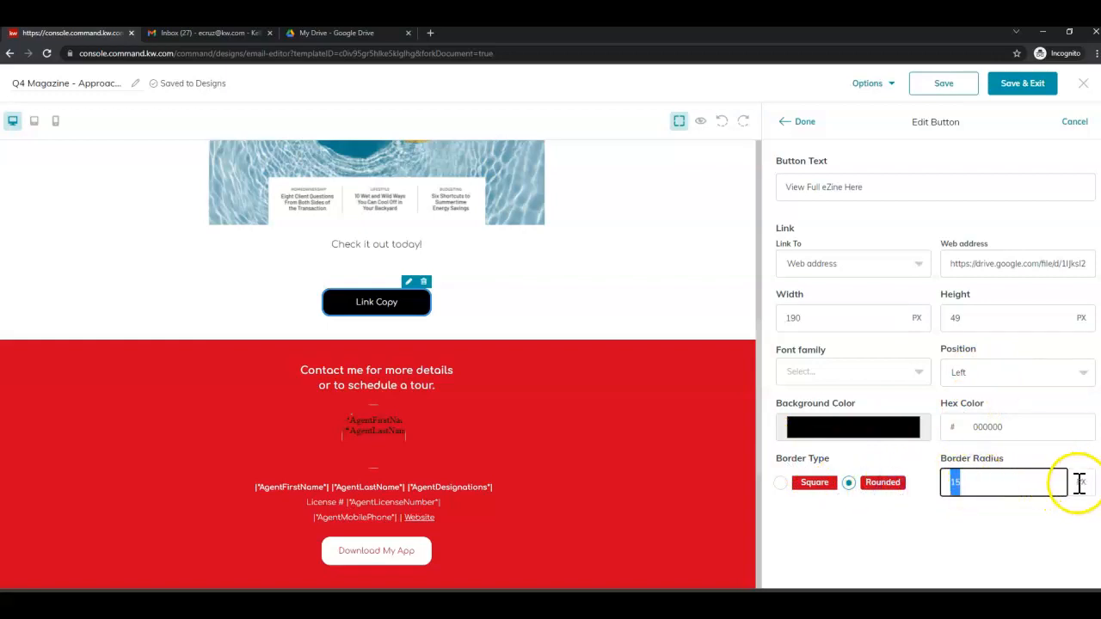
{"action": "left_click", "coordinate": [1016, 376]}
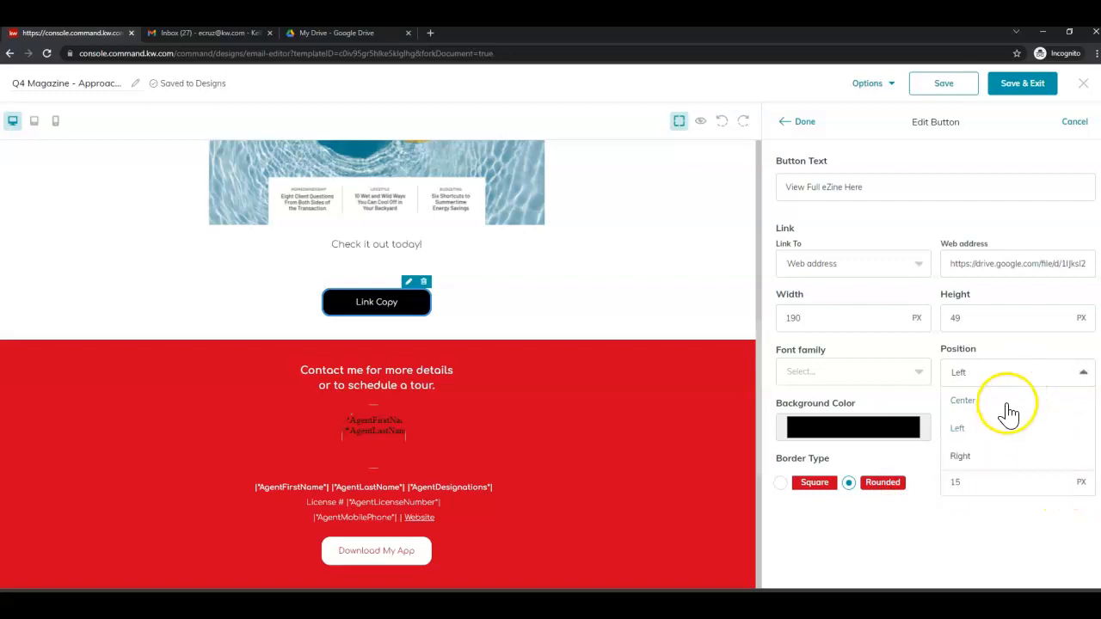
{"action": "left_click", "coordinate": [1008, 403]}
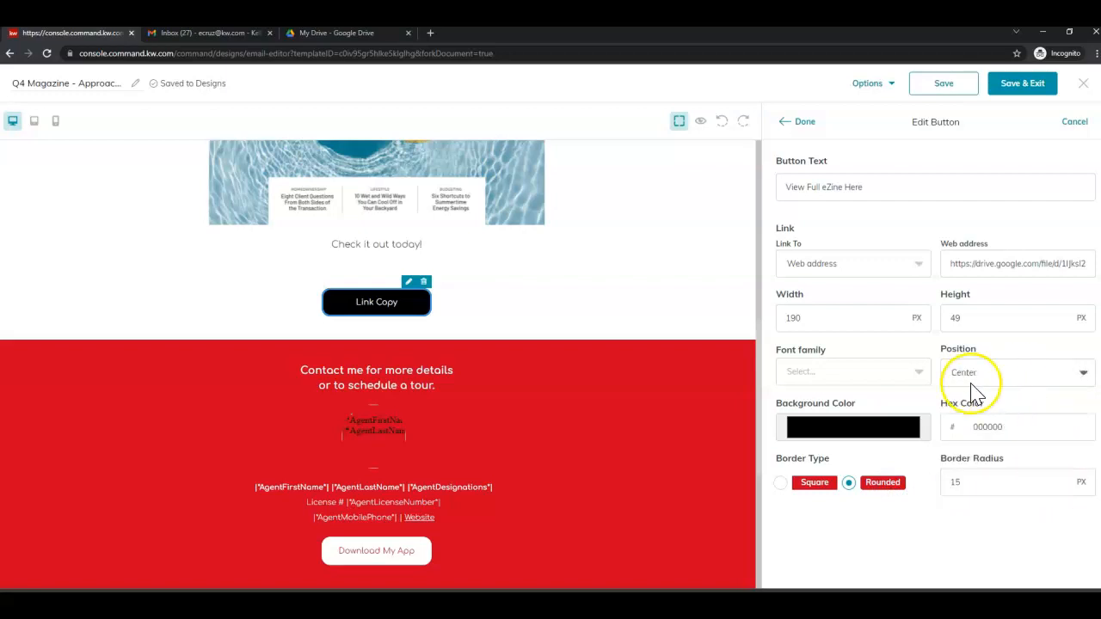
{"action": "left_click", "coordinate": [804, 125]}
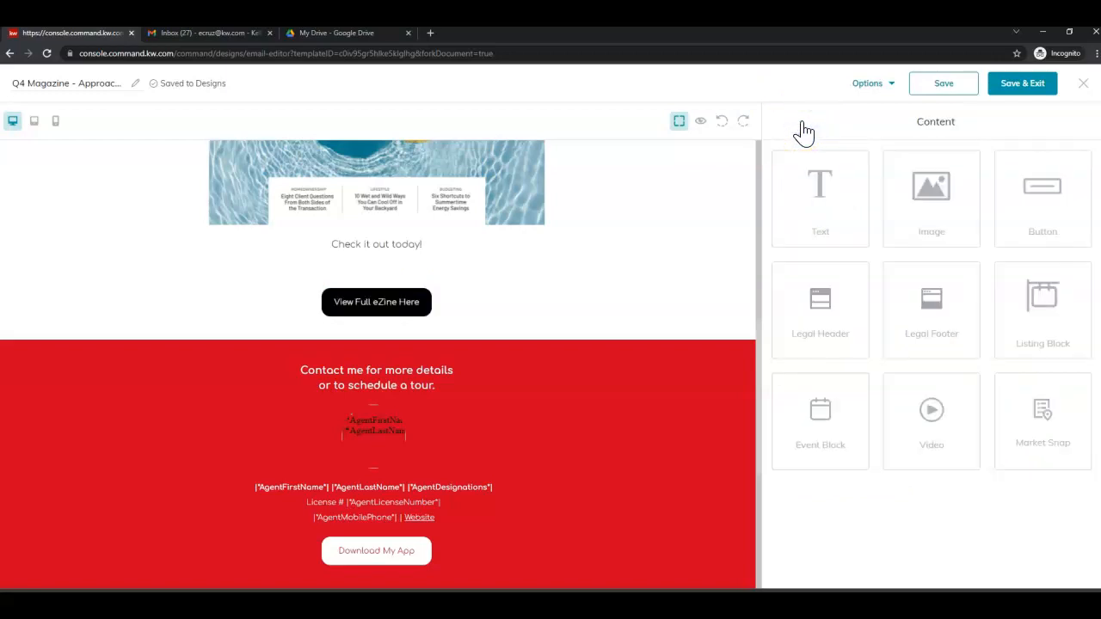
Review the whole email from the header logo through the cover, button and contact section to the legal footer
{"action": "scroll", "coordinate": [561, 371], "scroll_direction": "up", "scroll_amount": 3}
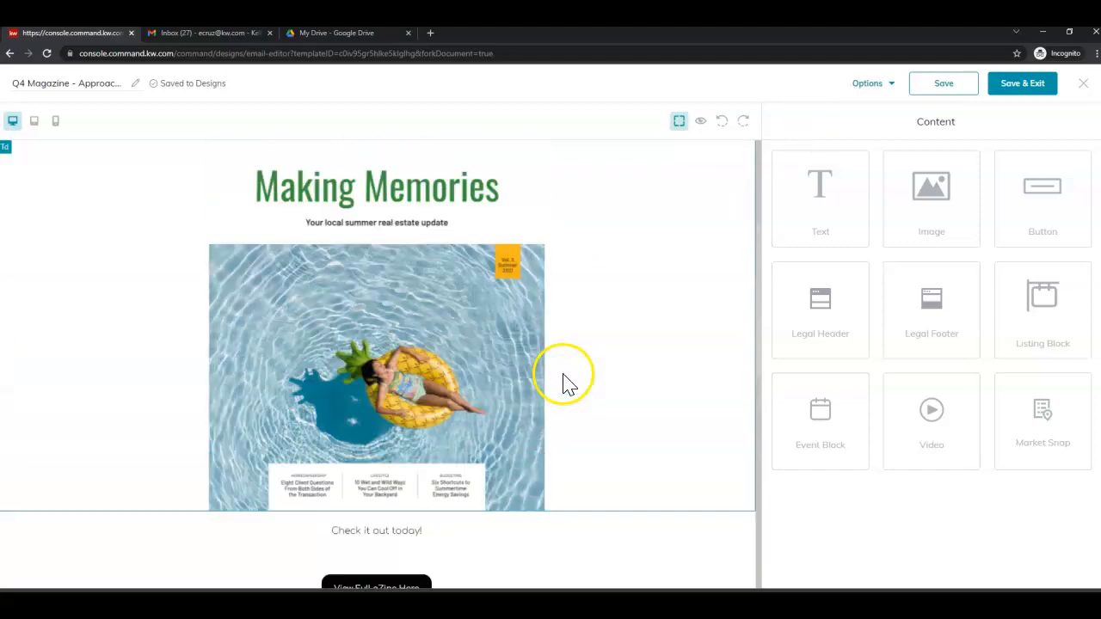
{"action": "scroll", "coordinate": [551, 361], "scroll_direction": "up", "scroll_amount": 3}
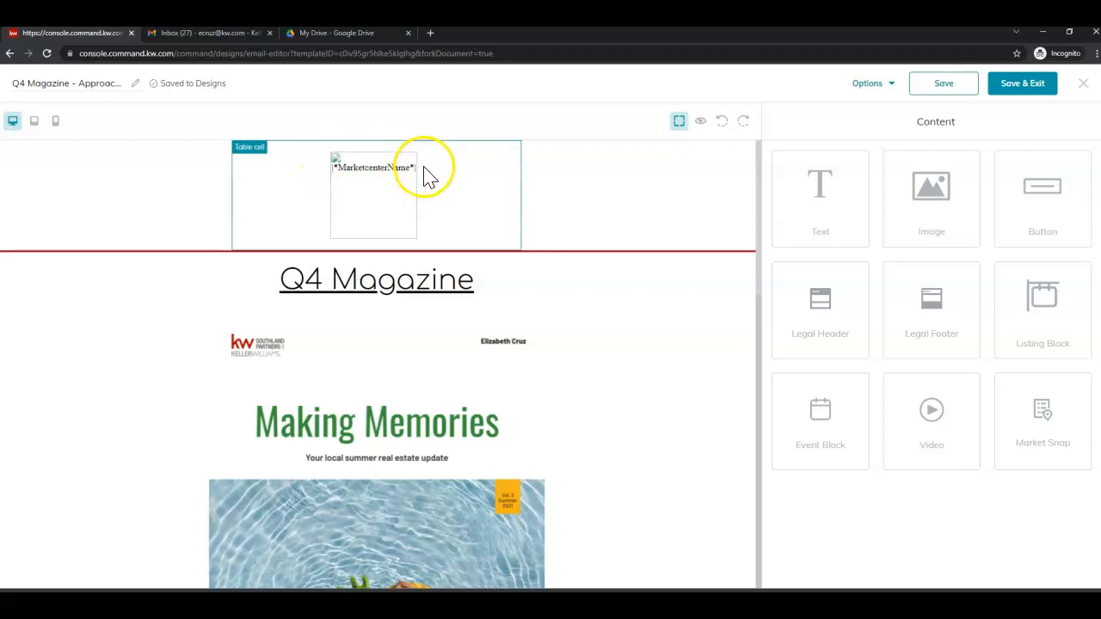
{"action": "scroll", "coordinate": [443, 241], "scroll_direction": "down", "scroll_amount": 5}
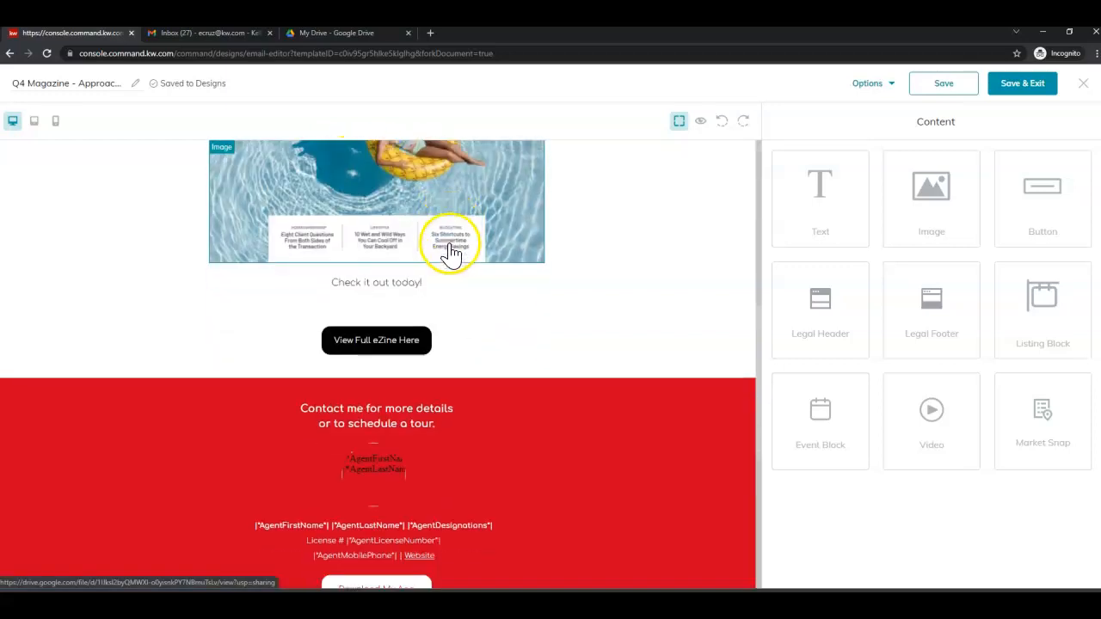
{"action": "scroll", "coordinate": [443, 246], "scroll_direction": "down", "scroll_amount": 1}
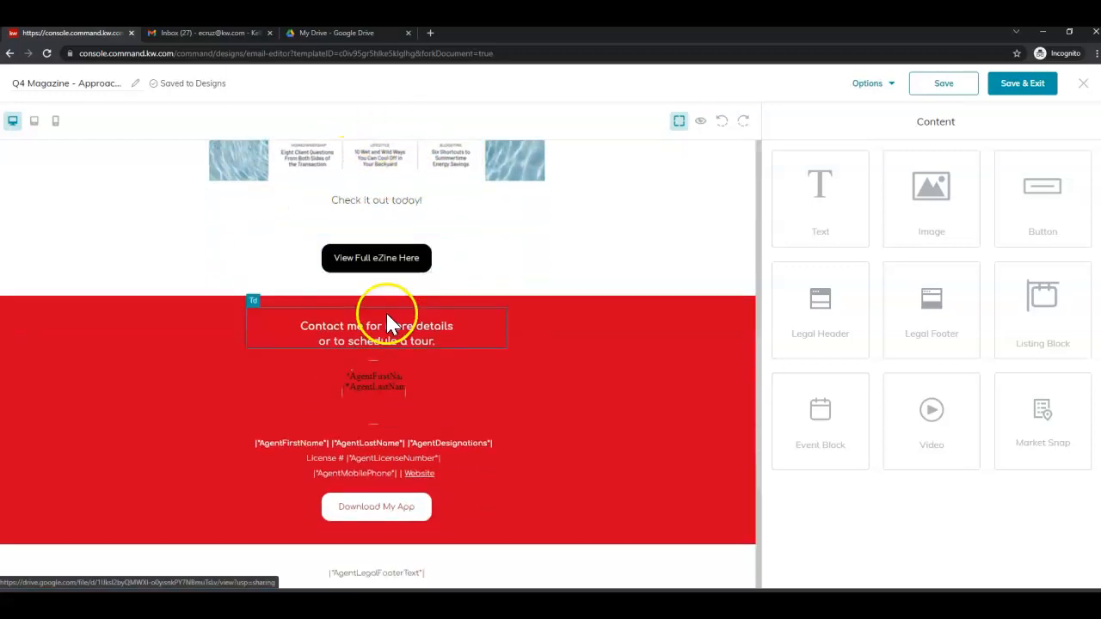
{"action": "scroll", "coordinate": [387, 319], "scroll_direction": "down", "scroll_amount": 1}
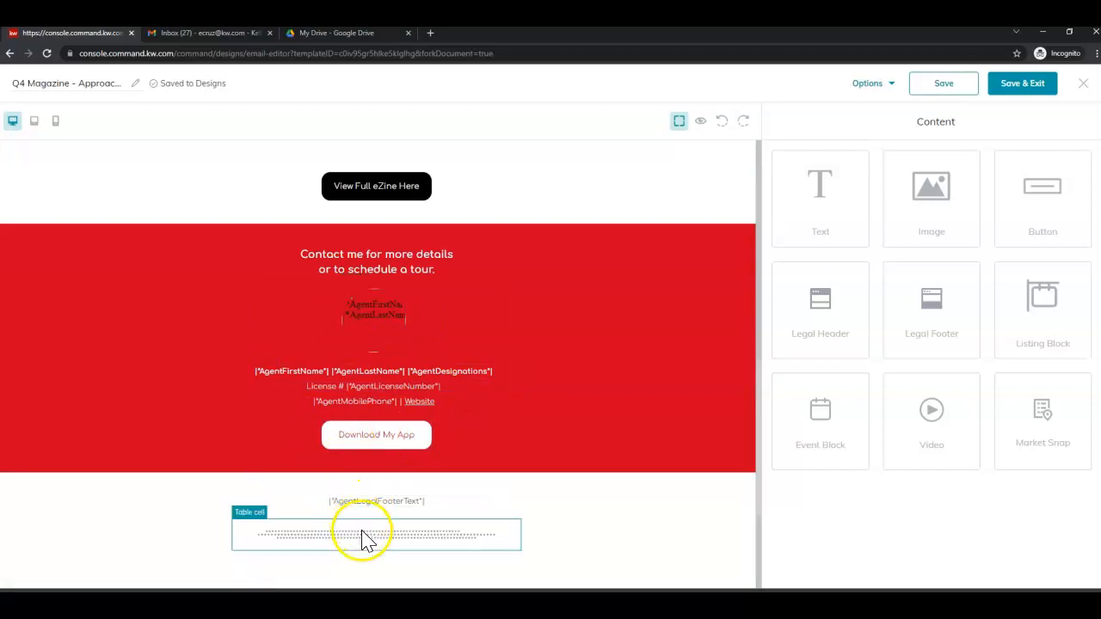
{"action": "scroll", "coordinate": [363, 541], "scroll_direction": "down", "scroll_amount": 3}
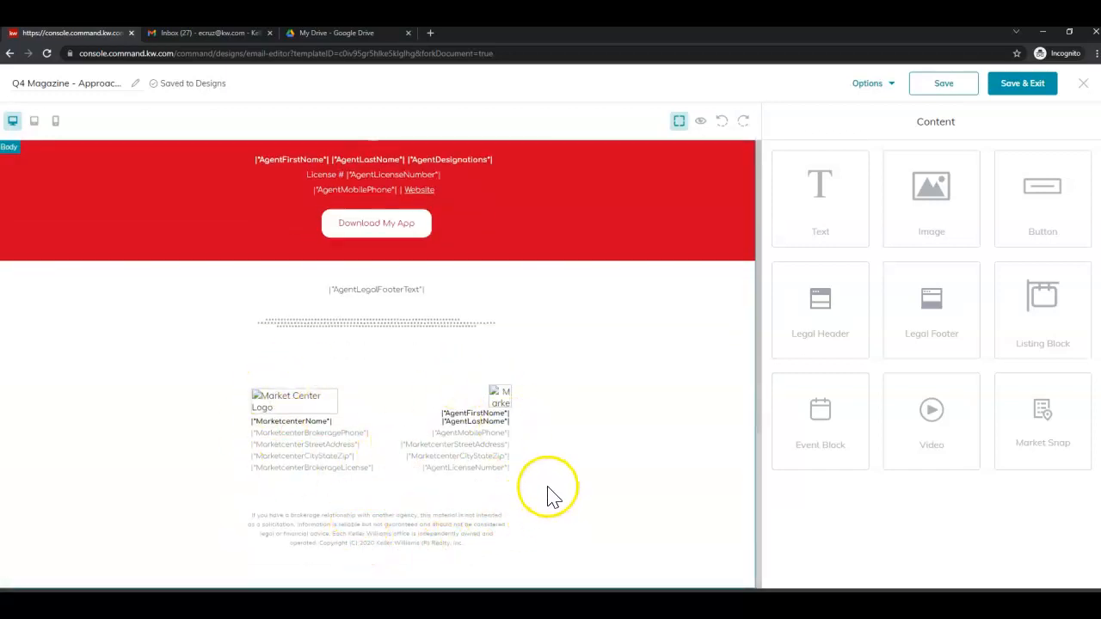
{"action": "scroll", "coordinate": [550, 497], "scroll_direction": "up", "scroll_amount": 5}
{"action": "scroll", "coordinate": [555, 499], "scroll_direction": "up", "scroll_amount": 4}
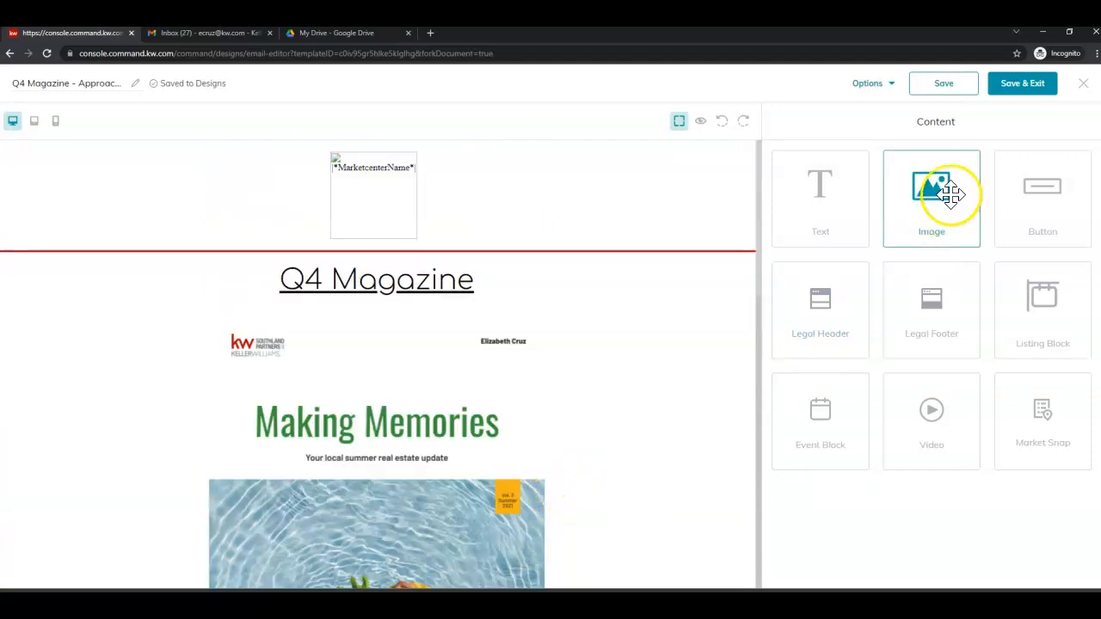
Save the Q4 Magazine email design and exit the editor
{"action": "left_click", "coordinate": [1019, 87]}
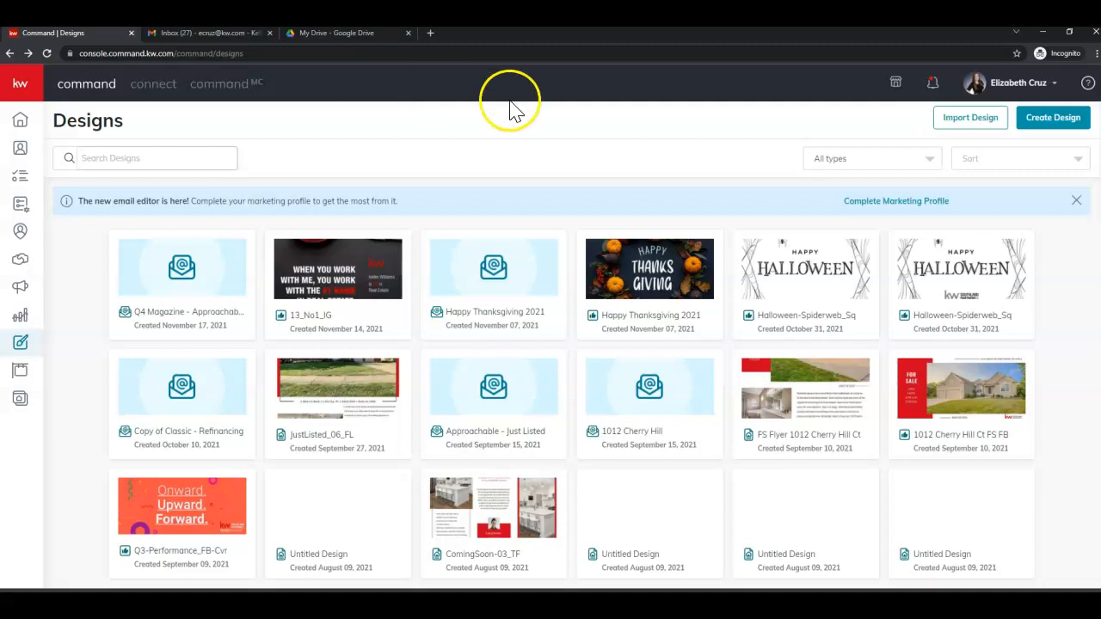
{"action": "left_click", "coordinate": [1014, 83]}
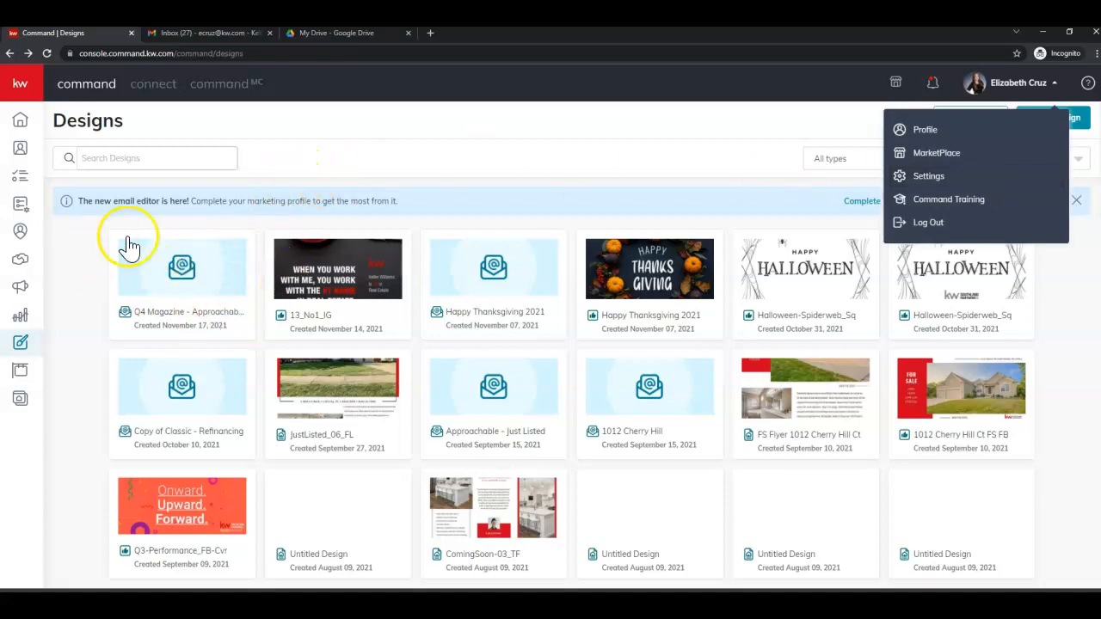
Start a new email campaign from the Campaigns section
{"action": "left_click", "coordinate": [24, 289]}
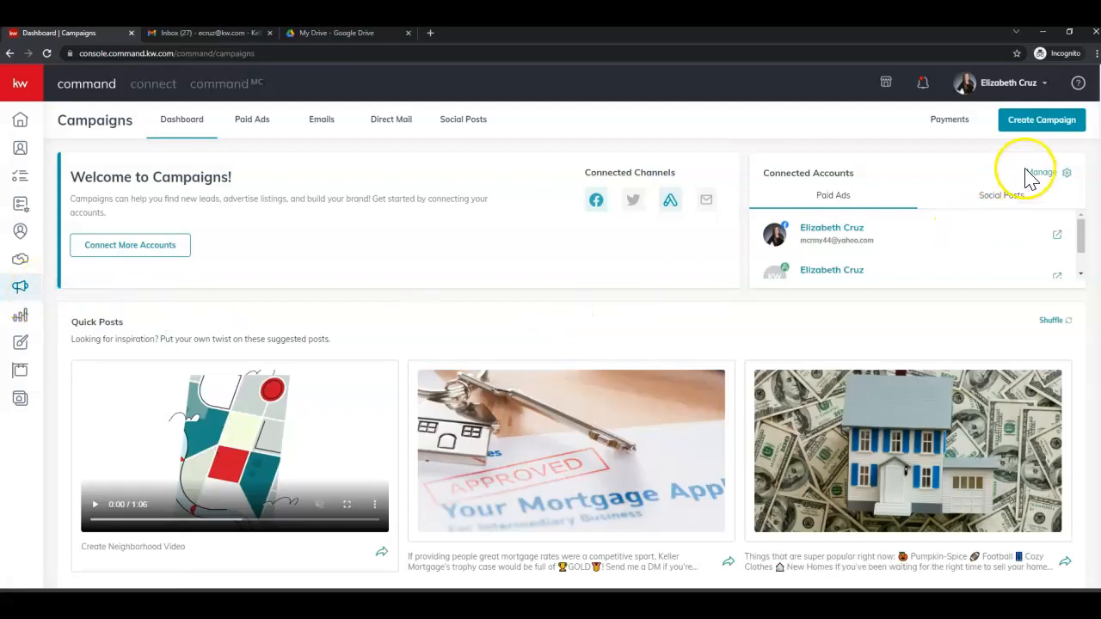
{"action": "left_click", "coordinate": [1067, 131]}
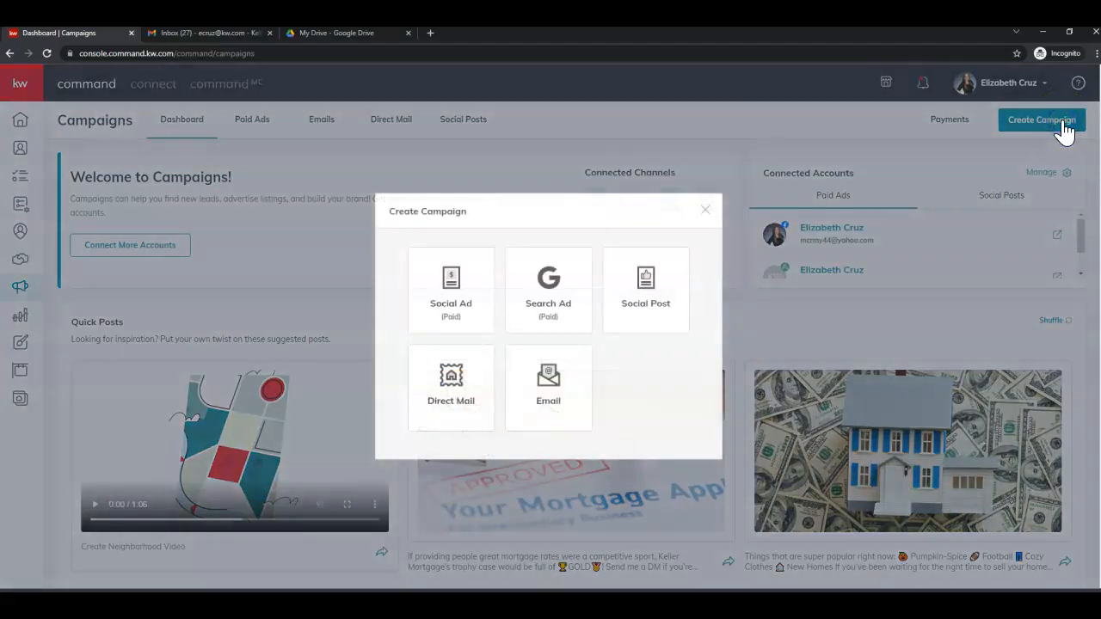
{"action": "left_click", "coordinate": [561, 394]}
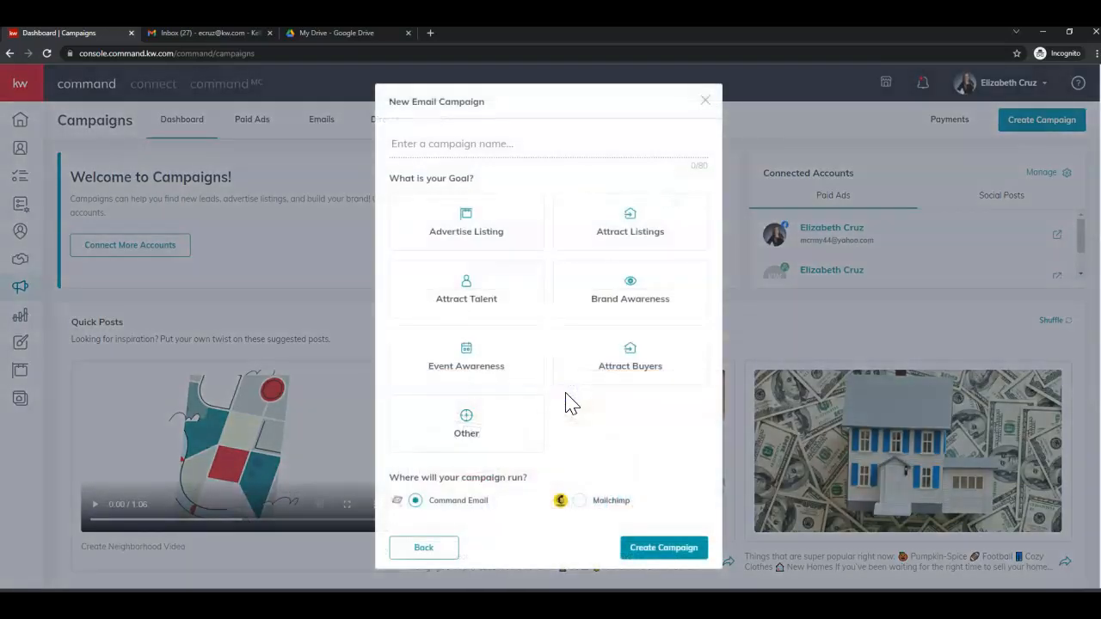
Name the email campaign "Q4 Magazine", set its goal to Brand Awareness, and create it
{"action": "left_click", "coordinate": [505, 143]}
{"action": "type", "text": "Q4 Magazine"}
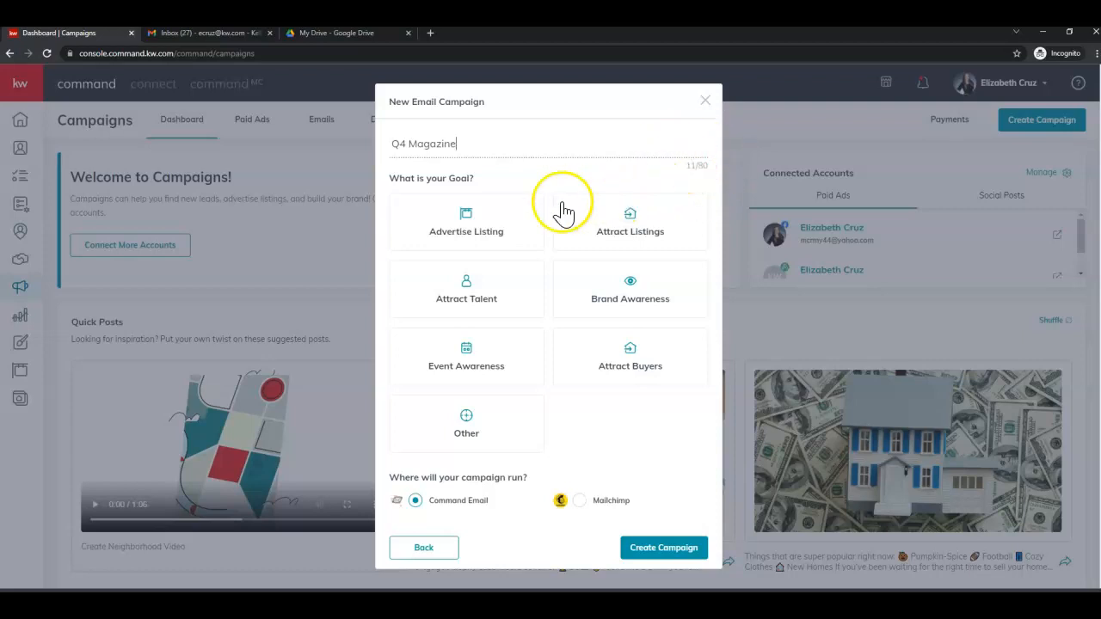
{"action": "left_click", "coordinate": [659, 308]}
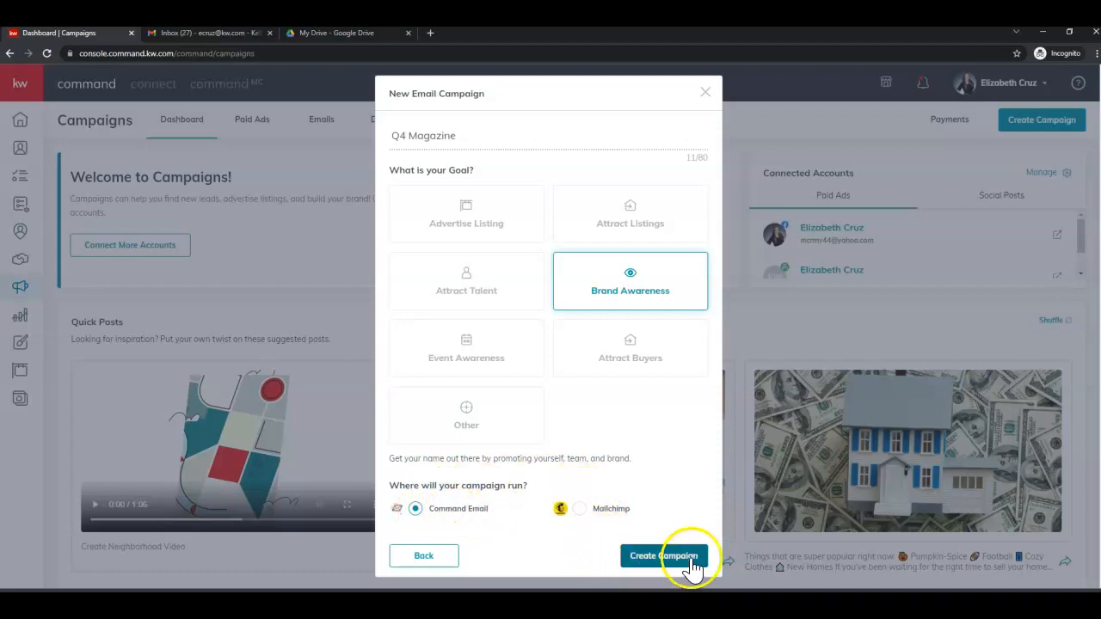
{"action": "left_click", "coordinate": [664, 556]}
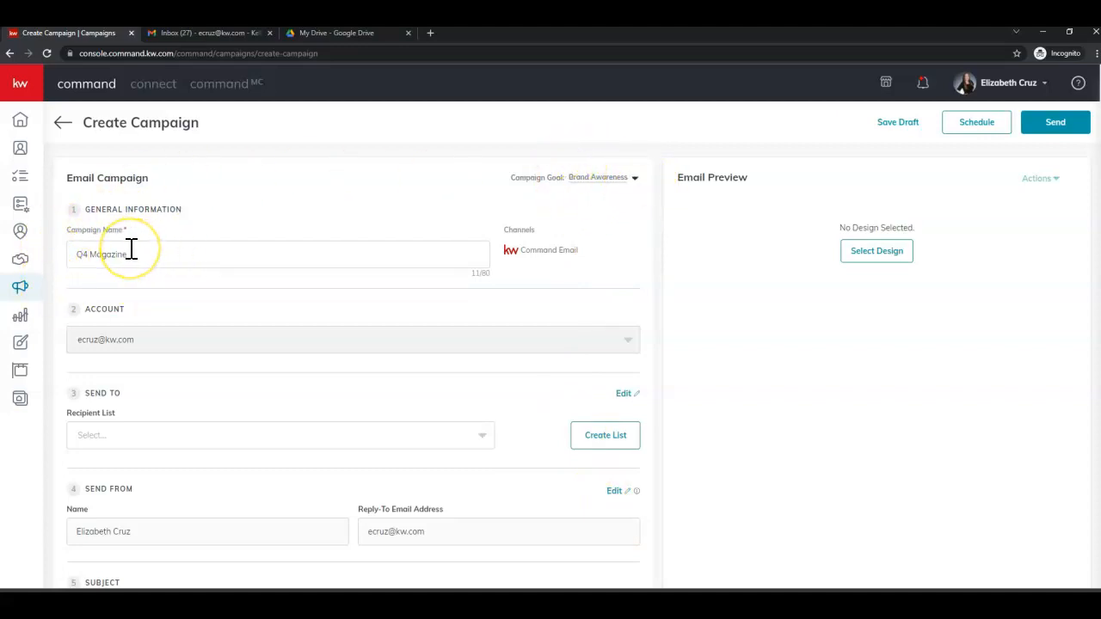
Look over the account, recipient list, sender, subject and content sections of the campaign form
{"action": "scroll", "coordinate": [129, 249], "scroll_direction": "down", "scroll_amount": 2}
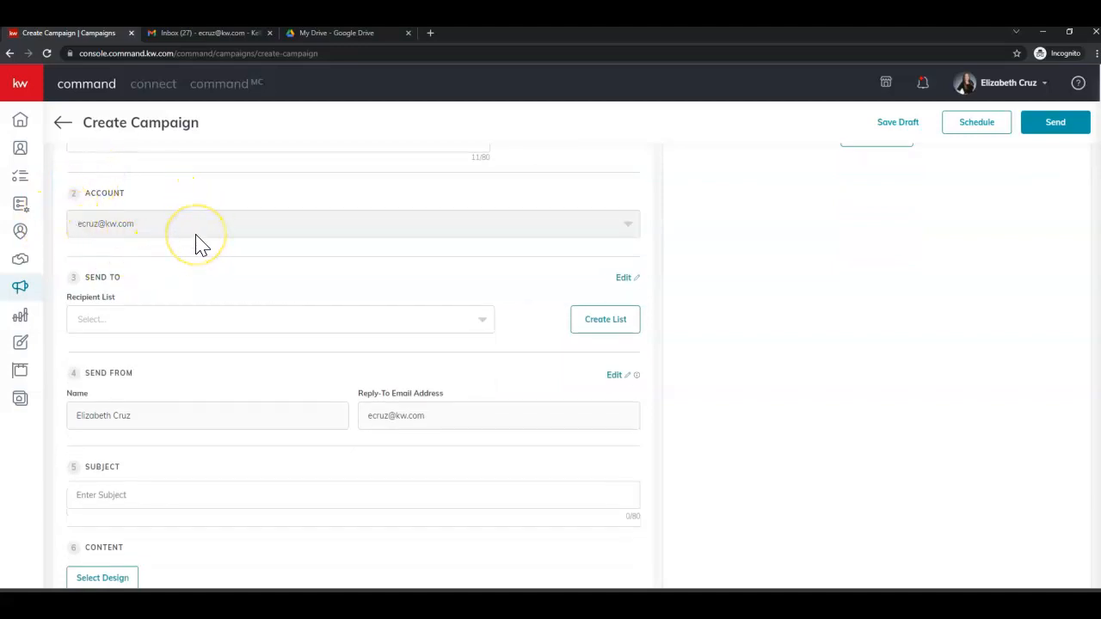
{"action": "scroll", "coordinate": [198, 245], "scroll_direction": "down", "scroll_amount": 1}
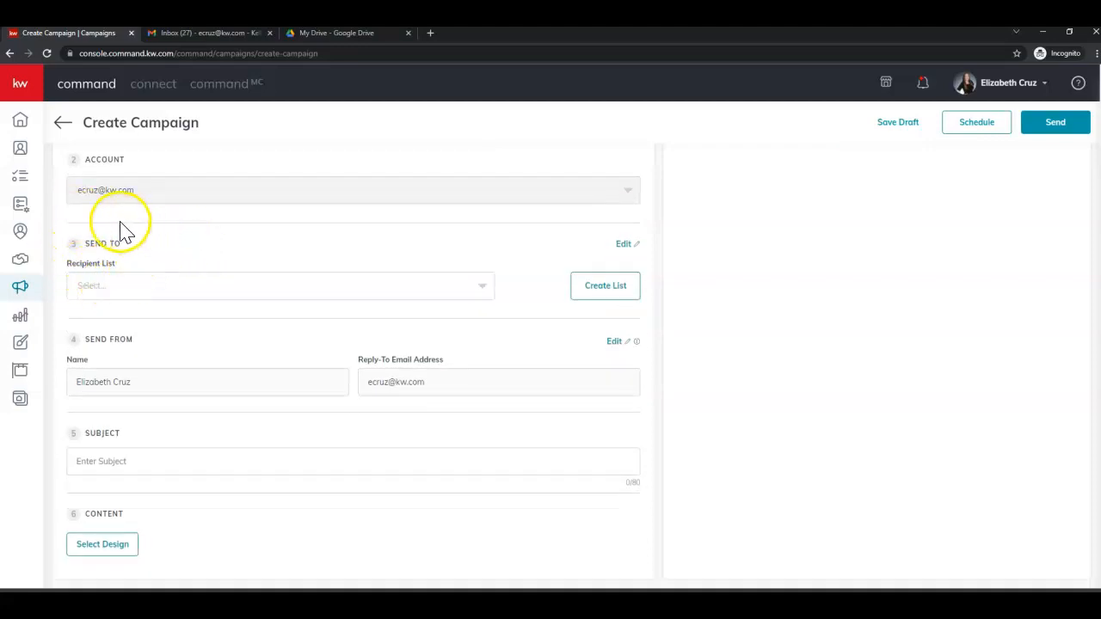
Set the campaign's recipient list to Thanksgiving2021 and enter the subject "Mt Q4 eZine has arrived!"
{"action": "left_click", "coordinate": [423, 291]}
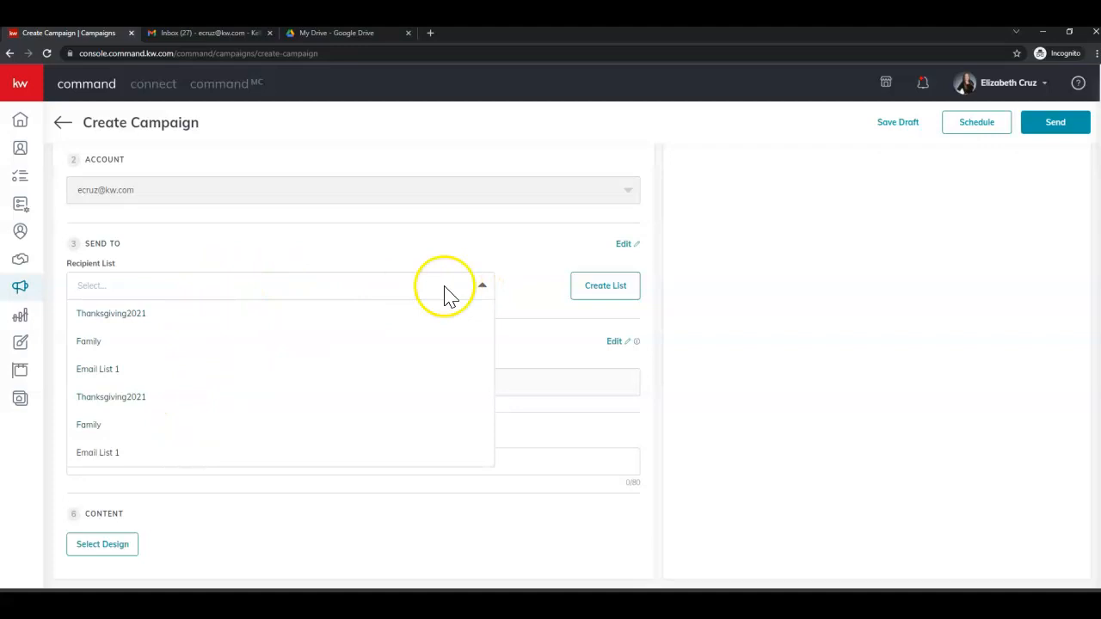
{"action": "left_click", "coordinate": [474, 287]}
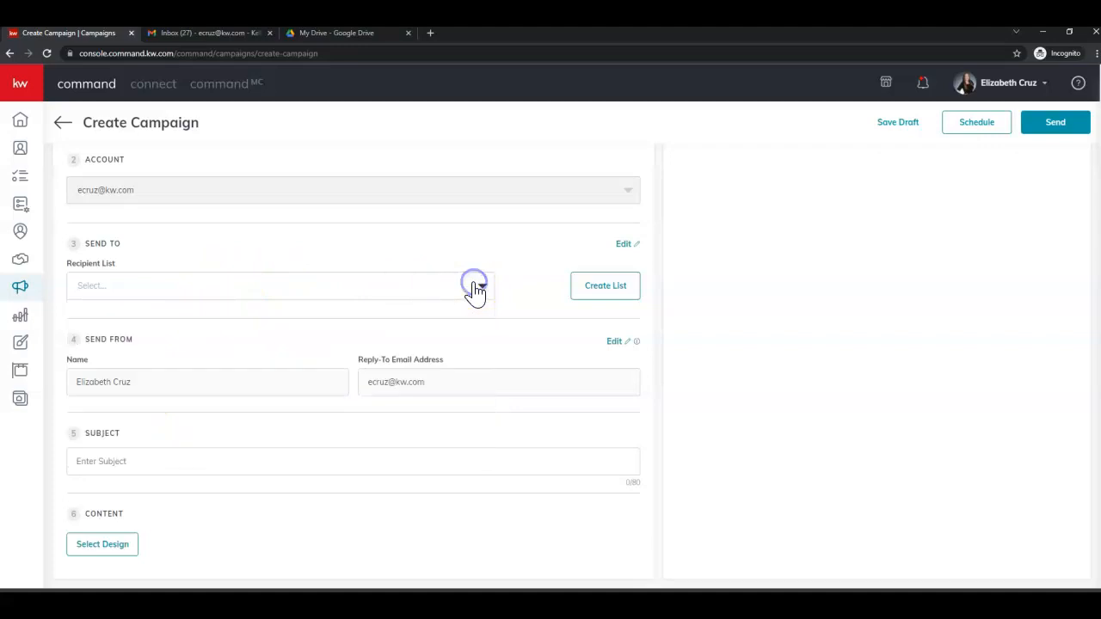
{"action": "left_click", "coordinate": [627, 294]}
{"action": "left_click", "coordinate": [425, 288]}
{"action": "left_click", "coordinate": [416, 313]}
{"action": "scroll", "coordinate": [364, 405], "scroll_direction": "up", "scroll_amount": 3}
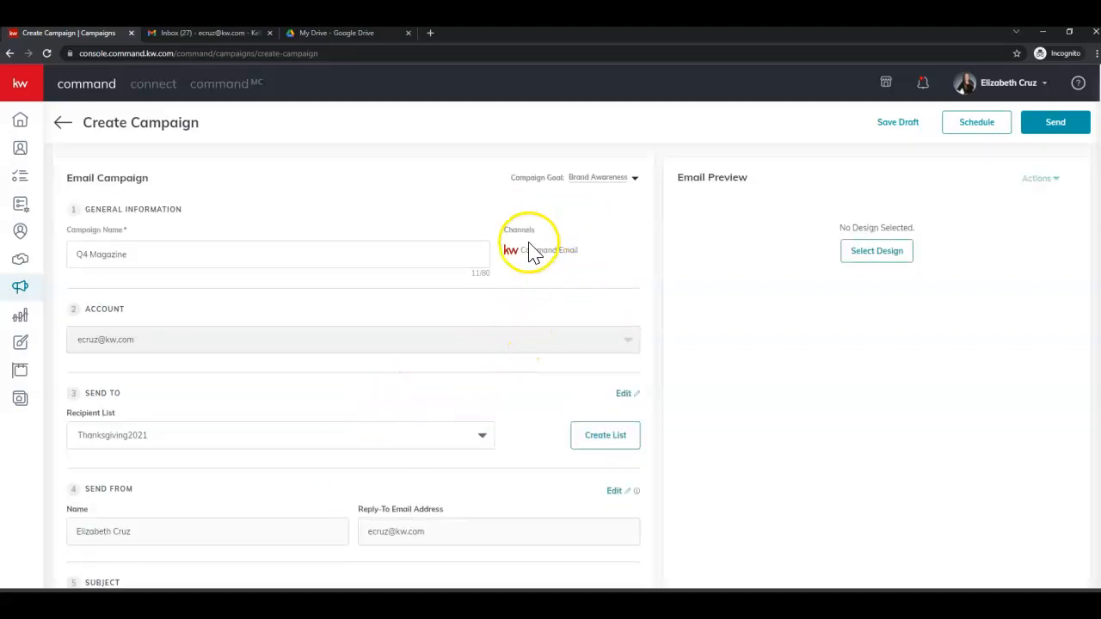
{"action": "scroll", "coordinate": [575, 288], "scroll_direction": "down", "scroll_amount": 2}
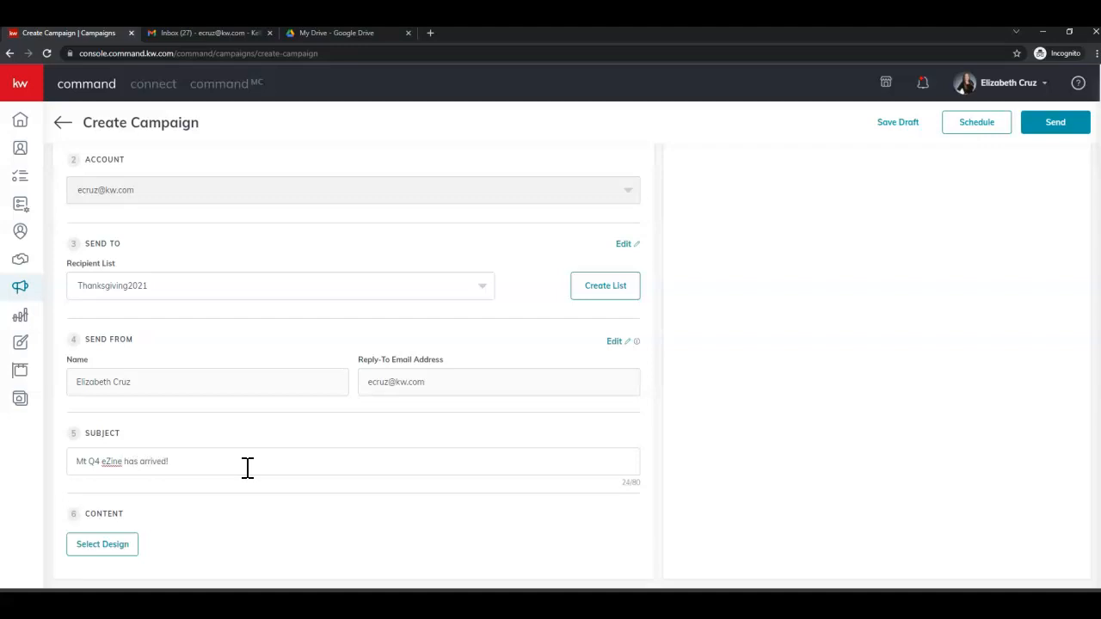
Select the "Q4 Magazine - Approachable - Newsletter A" template as the campaign's content, check its layout, and save and exit the design
{"action": "left_click", "coordinate": [114, 551]}
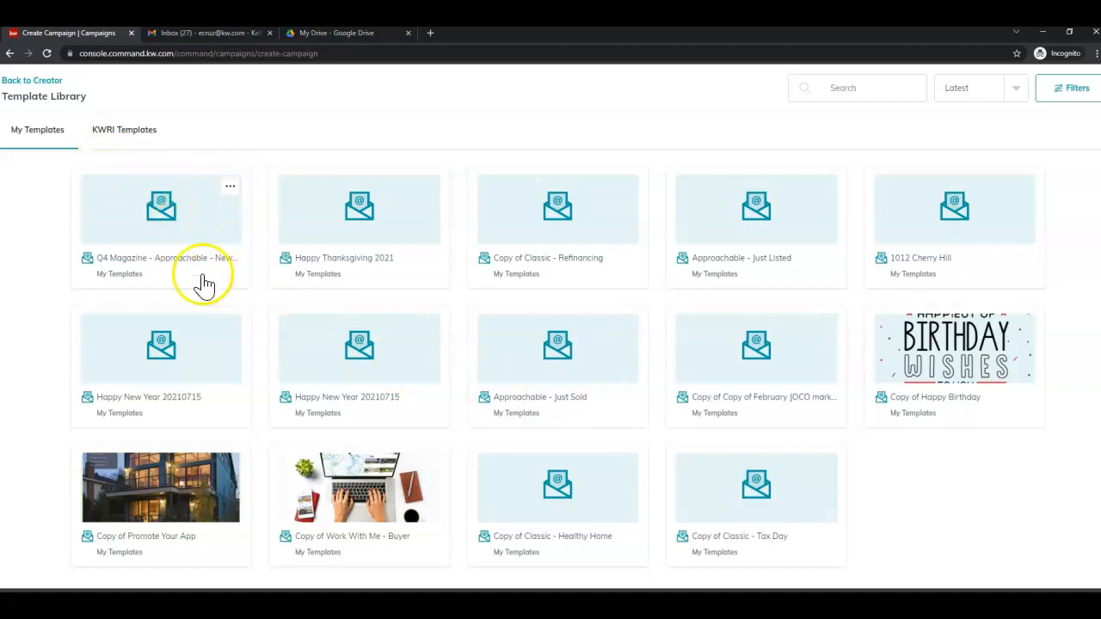
{"action": "left_click", "coordinate": [169, 222]}
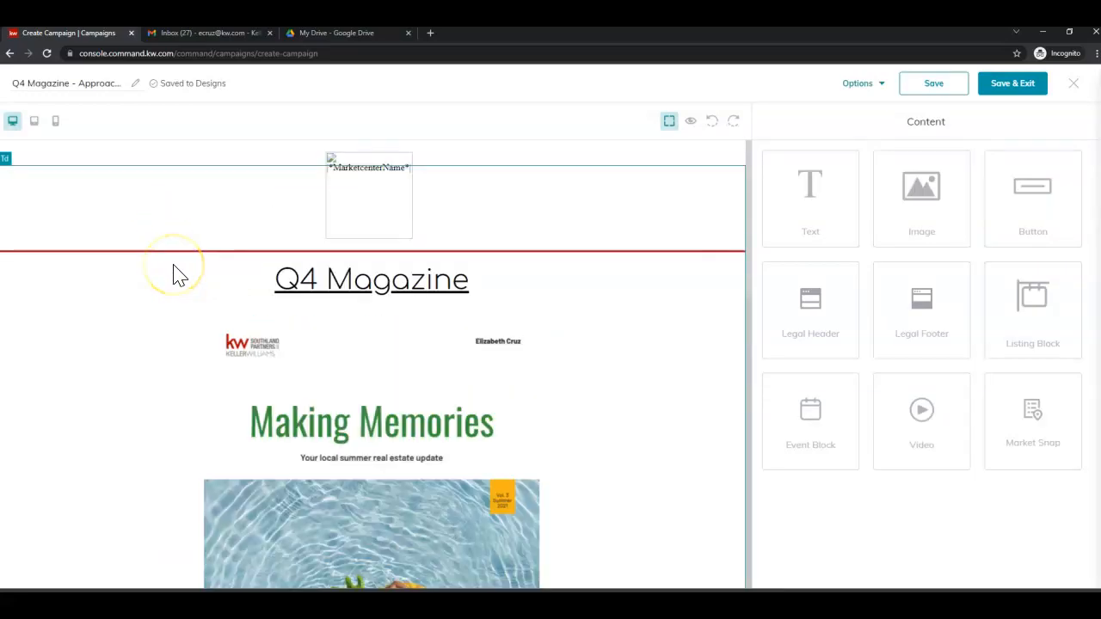
{"action": "scroll", "coordinate": [336, 419], "scroll_direction": "down", "scroll_amount": 1}
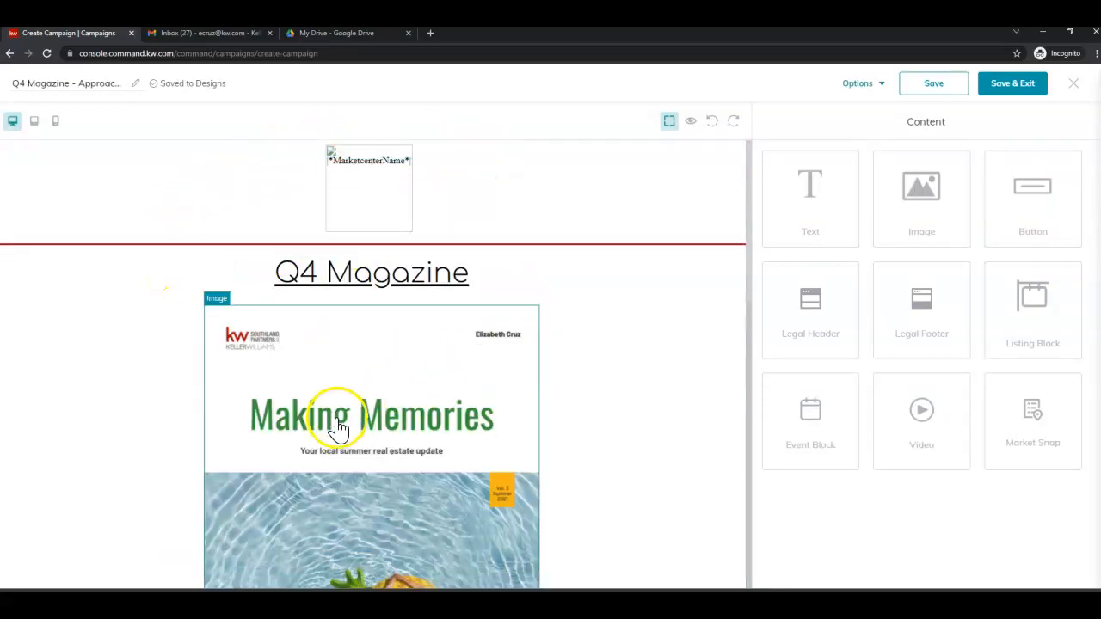
{"action": "scroll", "coordinate": [336, 421], "scroll_direction": "down", "scroll_amount": 10}
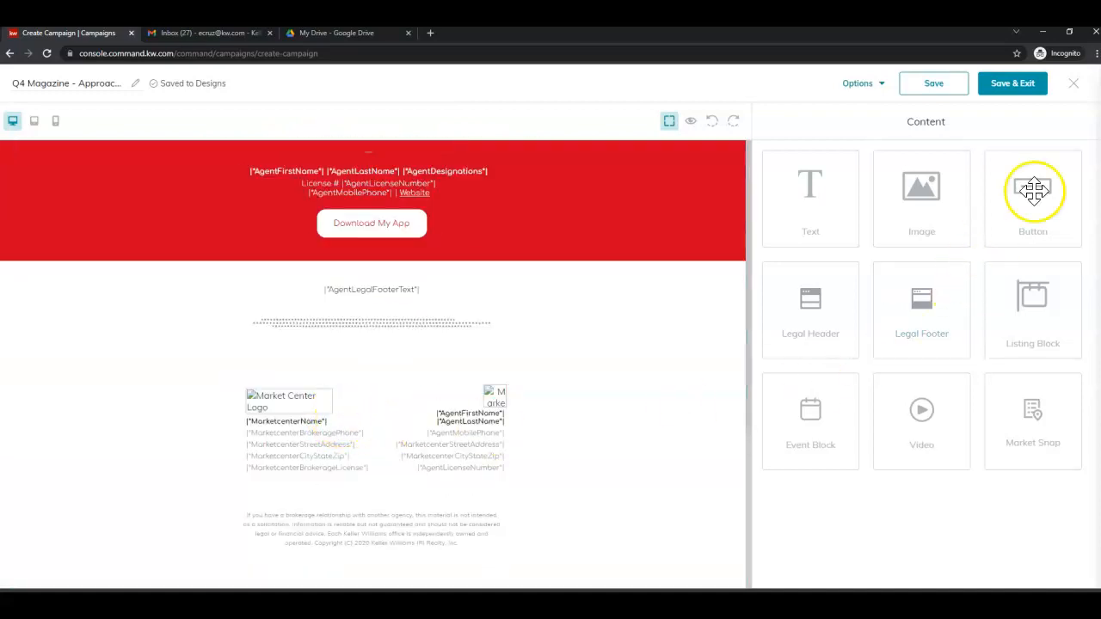
{"action": "left_click", "coordinate": [1032, 90]}
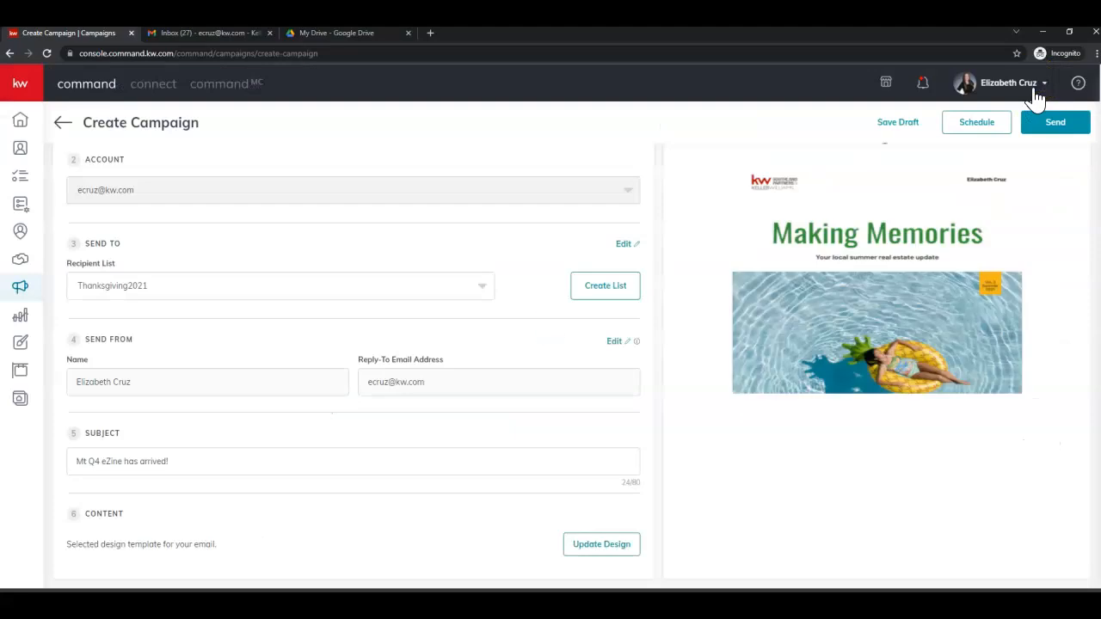
Review the campaign's embedded email preview from the header logo through the contact block to the legal footer
{"action": "scroll", "coordinate": [550, 348], "scroll_direction": "up", "scroll_amount": 2}
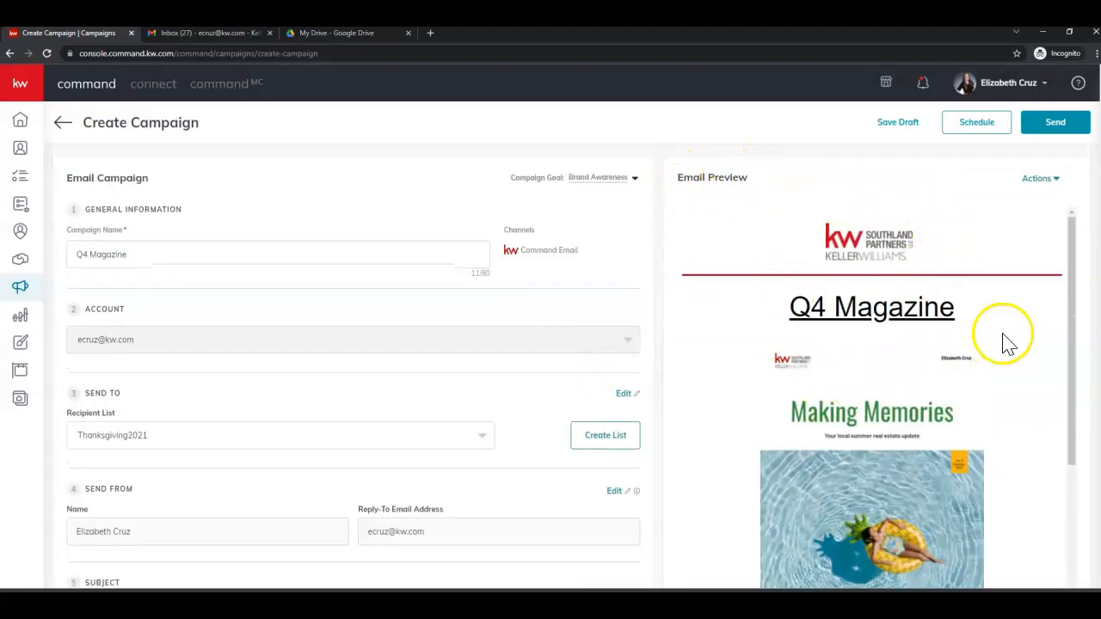
{"action": "scroll", "coordinate": [860, 435], "scroll_direction": "down", "scroll_amount": 10}
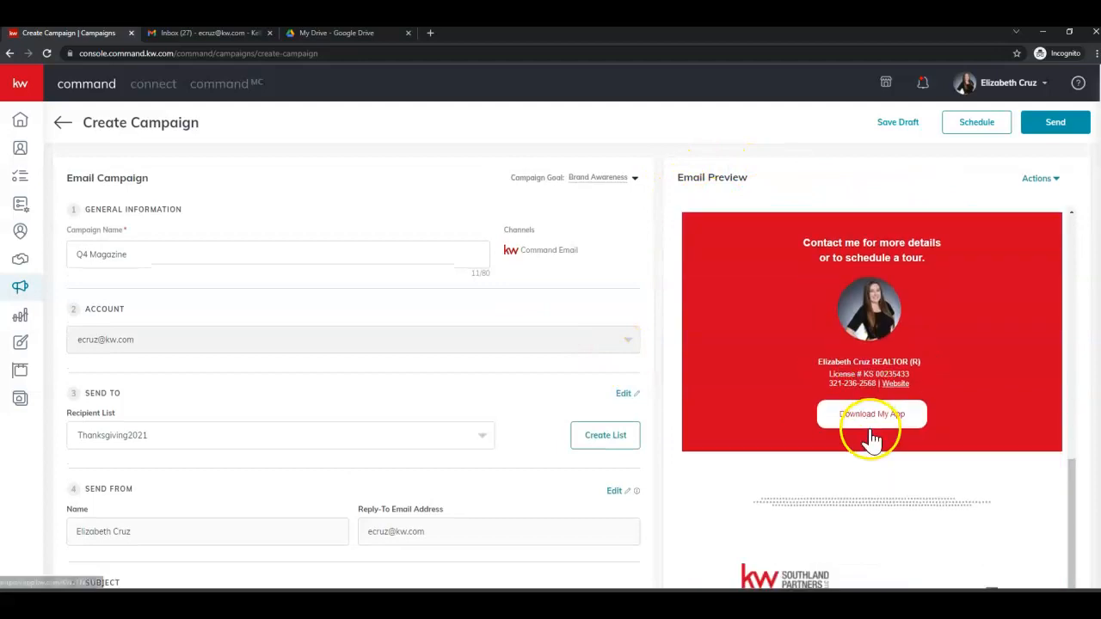
{"action": "scroll", "coordinate": [869, 413], "scroll_direction": "up", "scroll_amount": 10}
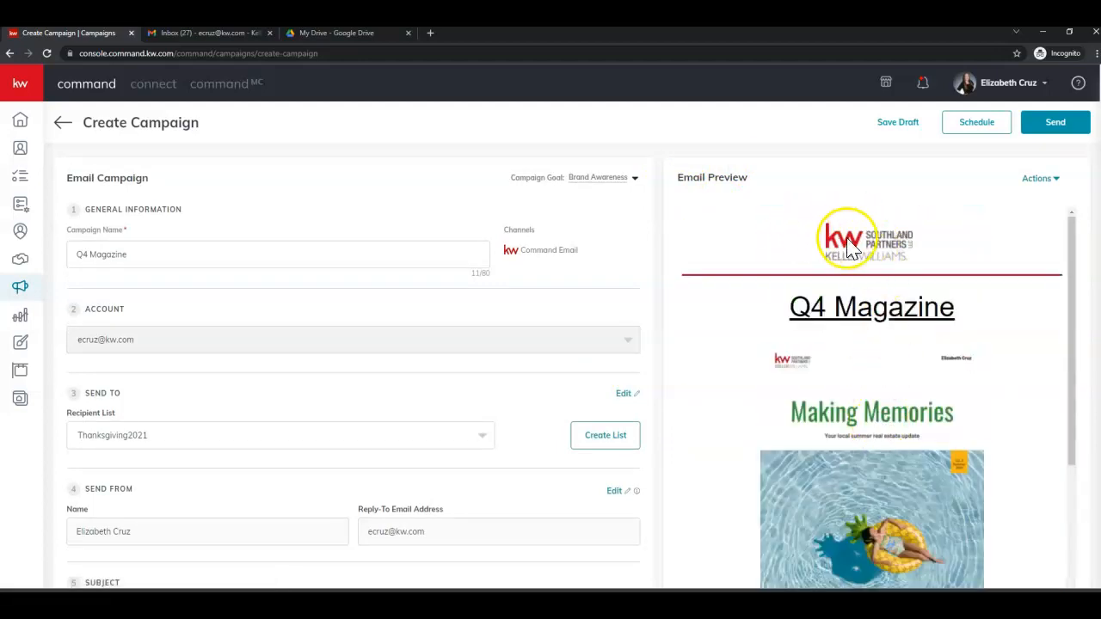
{"action": "scroll", "coordinate": [751, 371], "scroll_direction": "down", "scroll_amount": 10}
{"action": "scroll", "coordinate": [748, 372], "scroll_direction": "down", "scroll_amount": 2}
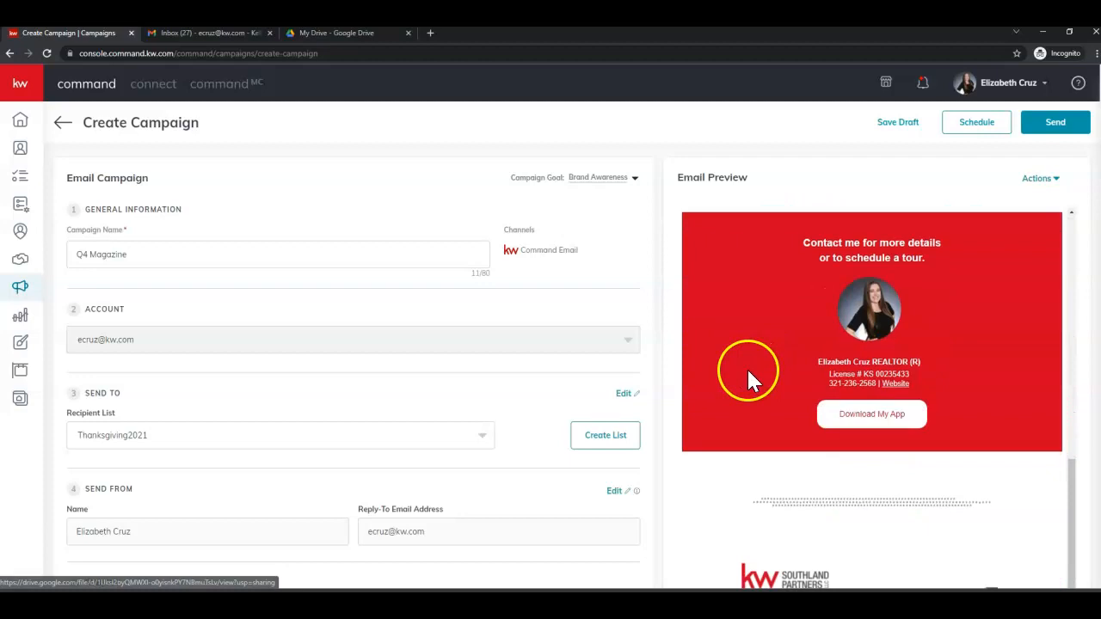
{"action": "scroll", "coordinate": [826, 451], "scroll_direction": "down", "scroll_amount": 1}
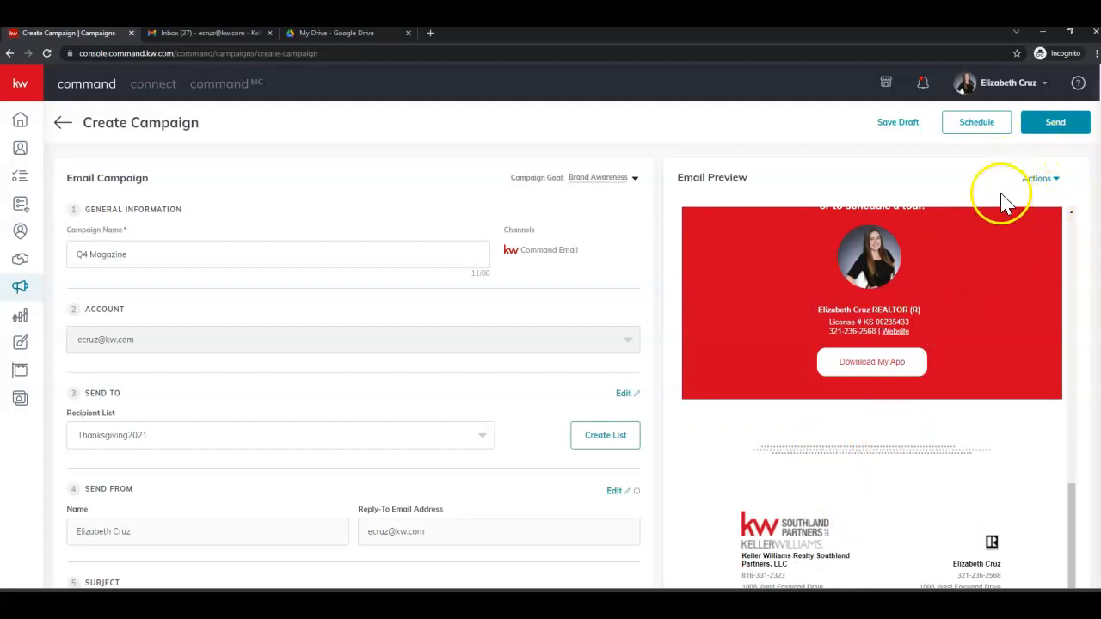
Open the full email preview, check the newsletter in desktop, tablet and mobile layouts, and close the preview
{"action": "left_click", "coordinate": [1039, 181]}
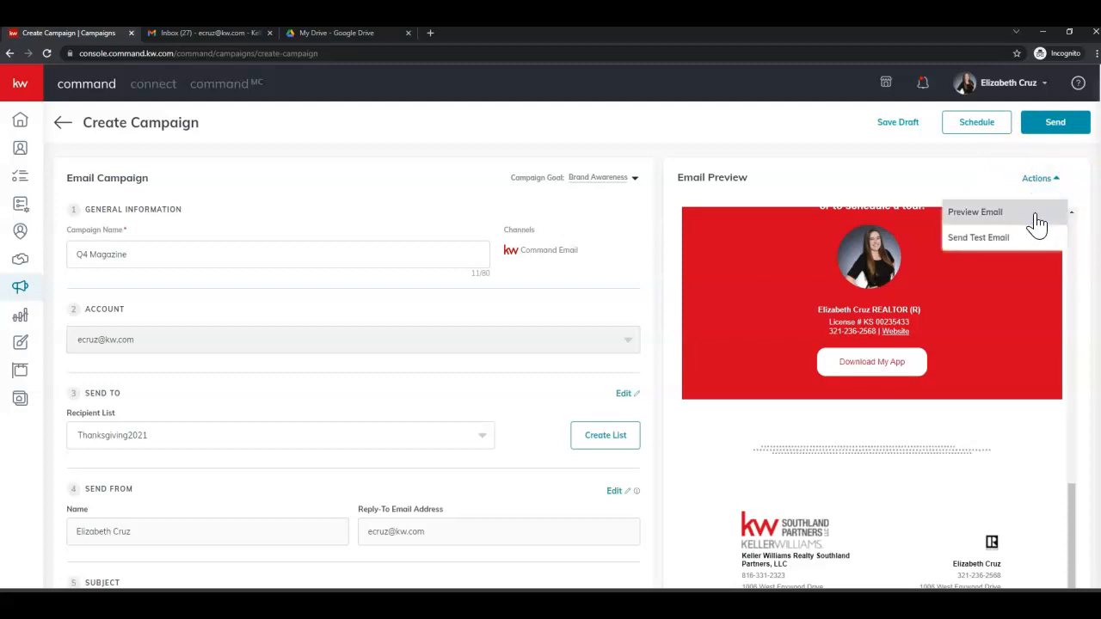
{"action": "left_click", "coordinate": [1038, 220]}
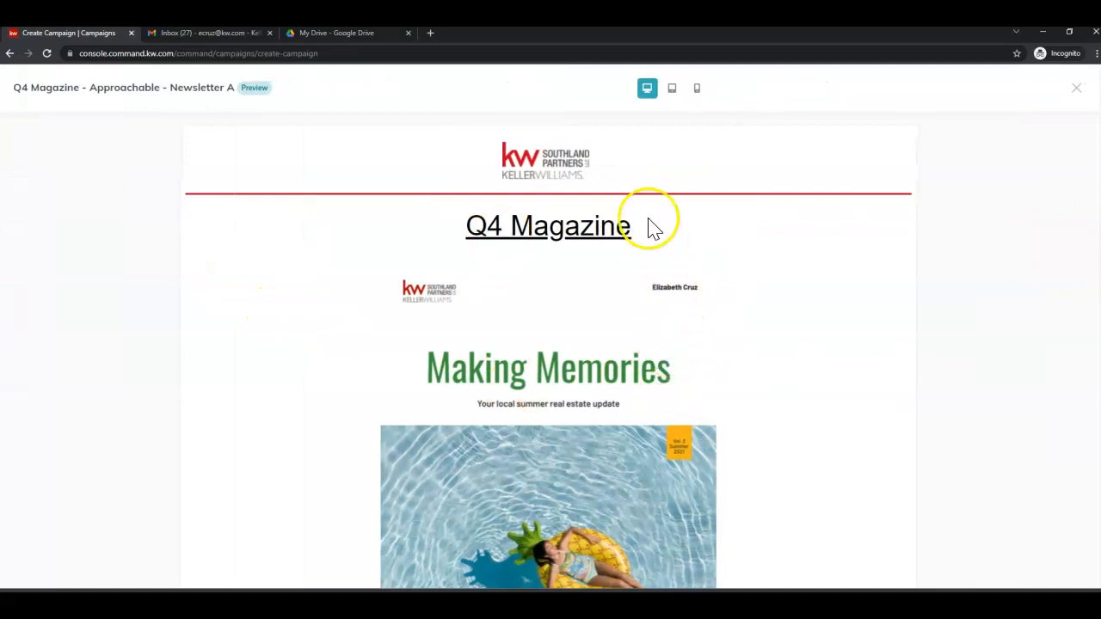
{"action": "scroll", "coordinate": [652, 228], "scroll_direction": "down", "scroll_amount": 1}
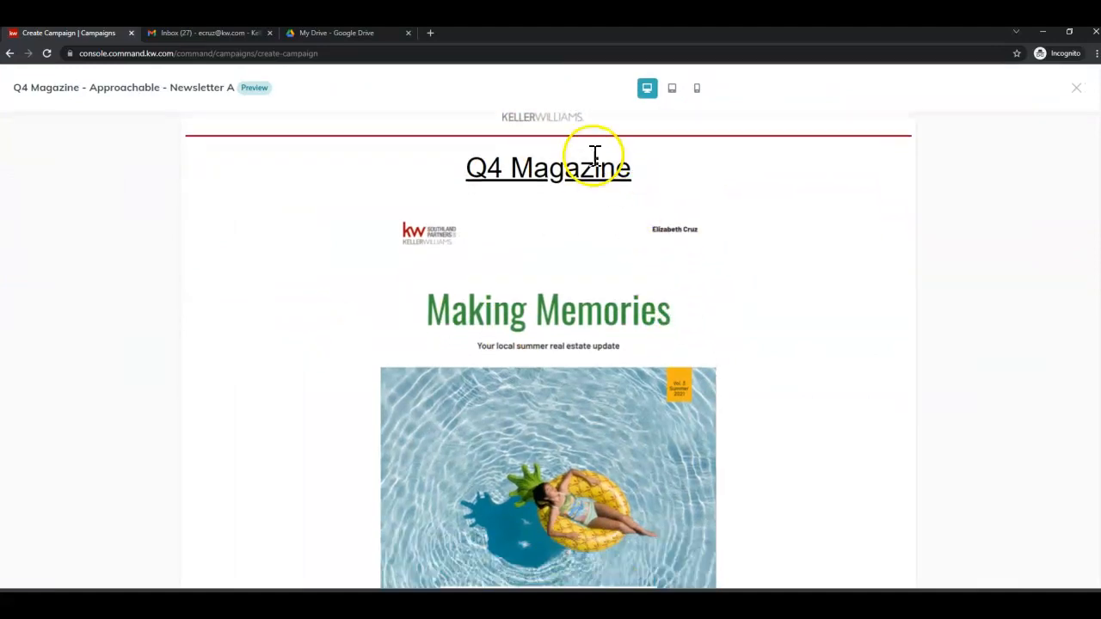
{"action": "left_click", "coordinate": [672, 88]}
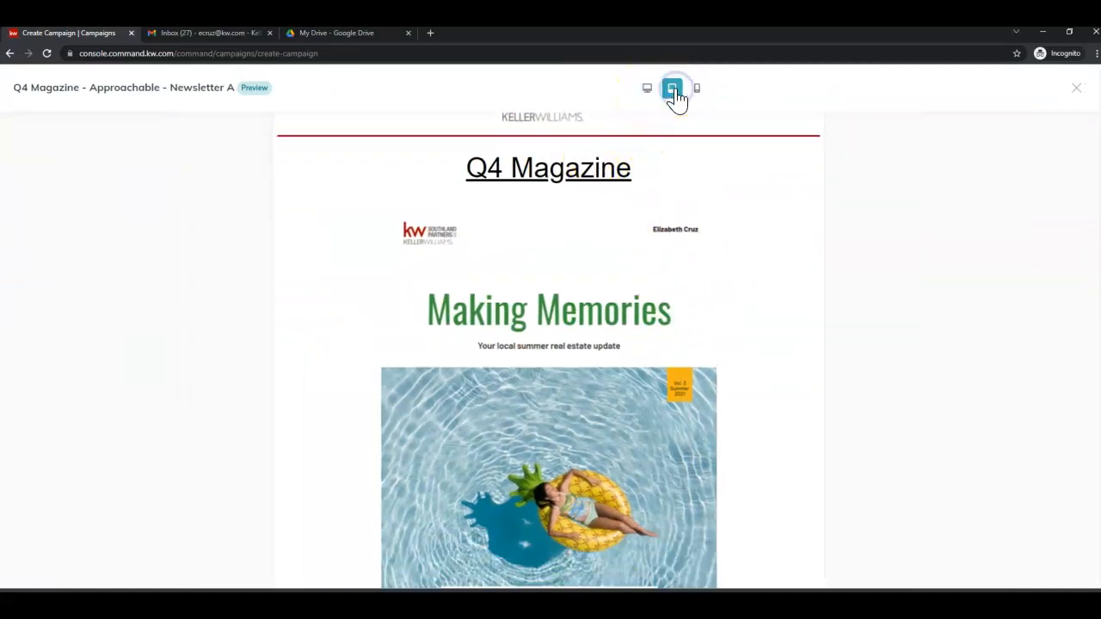
{"action": "left_click", "coordinate": [697, 89]}
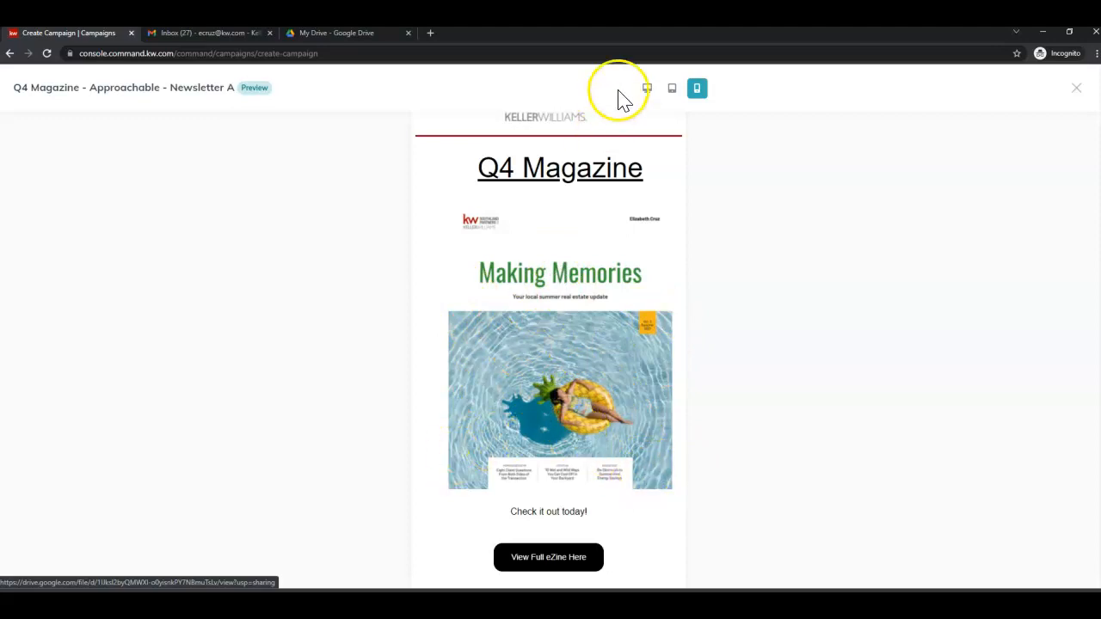
{"action": "left_click", "coordinate": [1078, 90]}
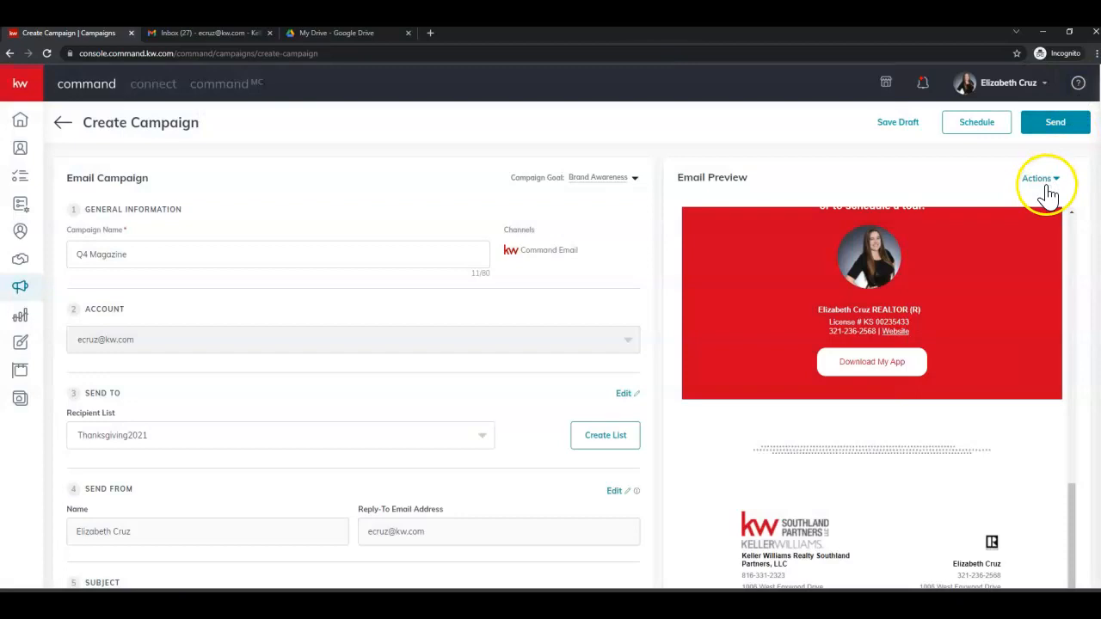
Send a test email of the campaign, entering the recipient's email address and keeping the campaign subject
{"action": "left_click", "coordinate": [1041, 180]}
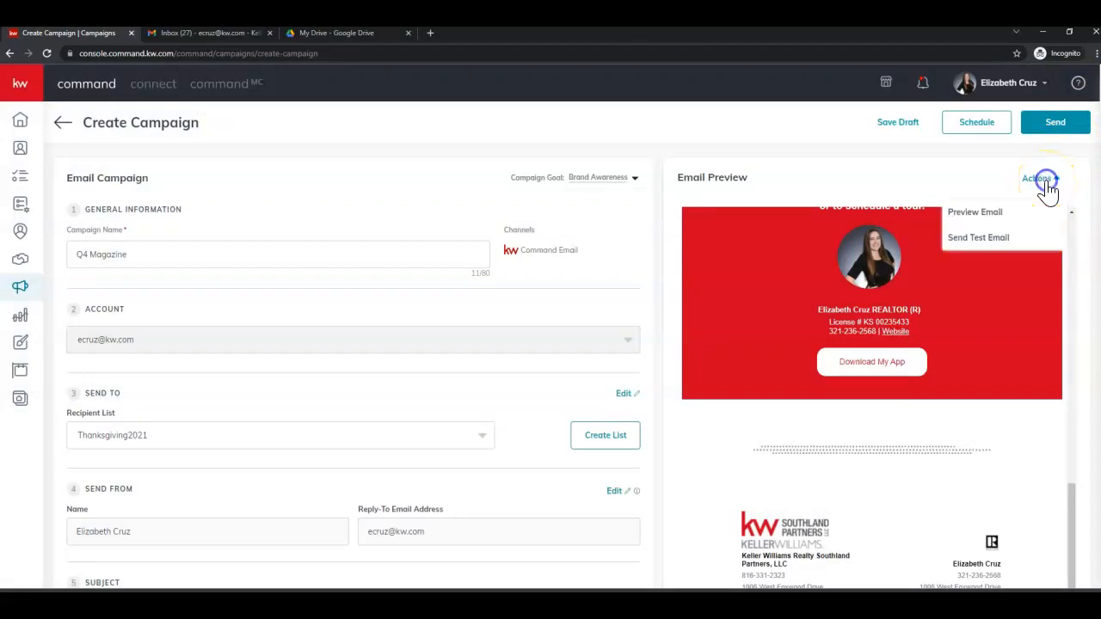
{"action": "left_click", "coordinate": [1007, 238]}
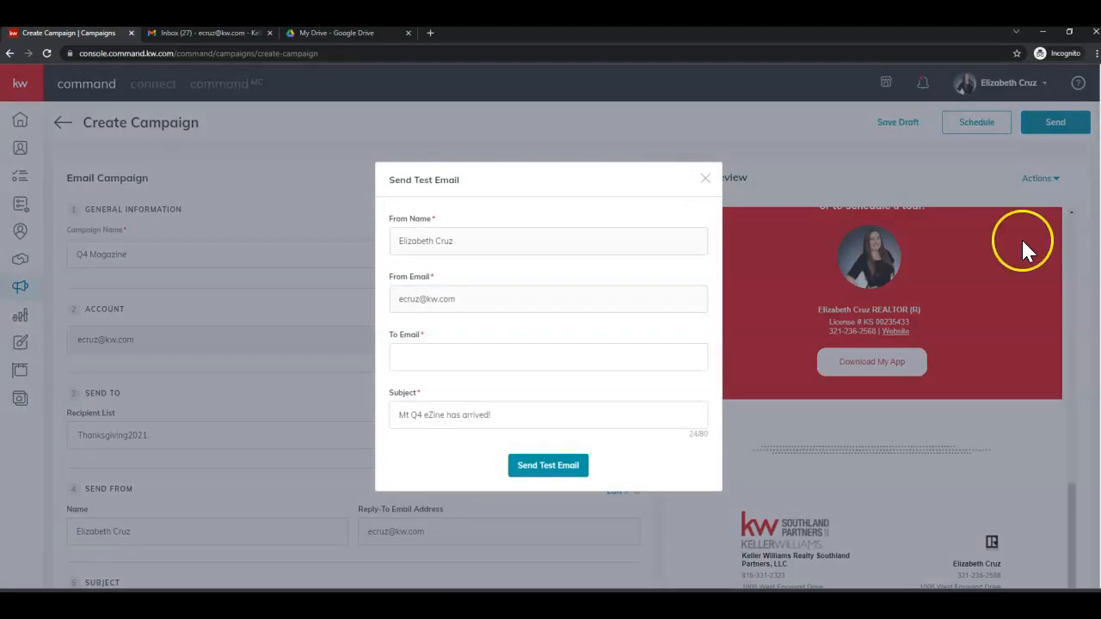
{"action": "left_click", "coordinate": [472, 358]}
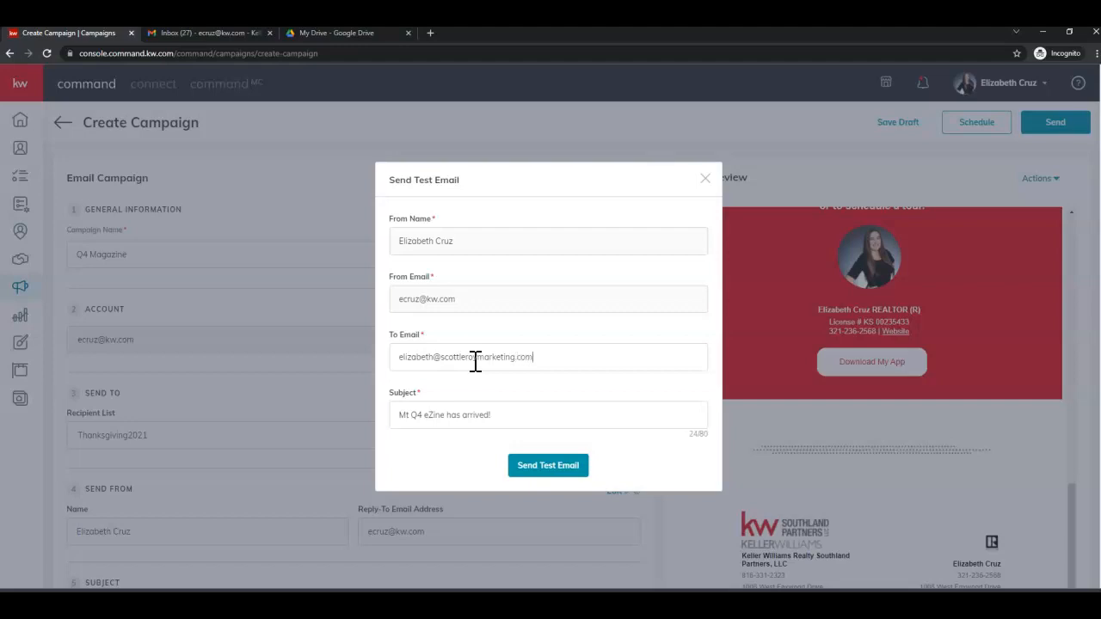
{"action": "left_click", "coordinate": [487, 379]}
{"action": "left_click", "coordinate": [585, 479]}
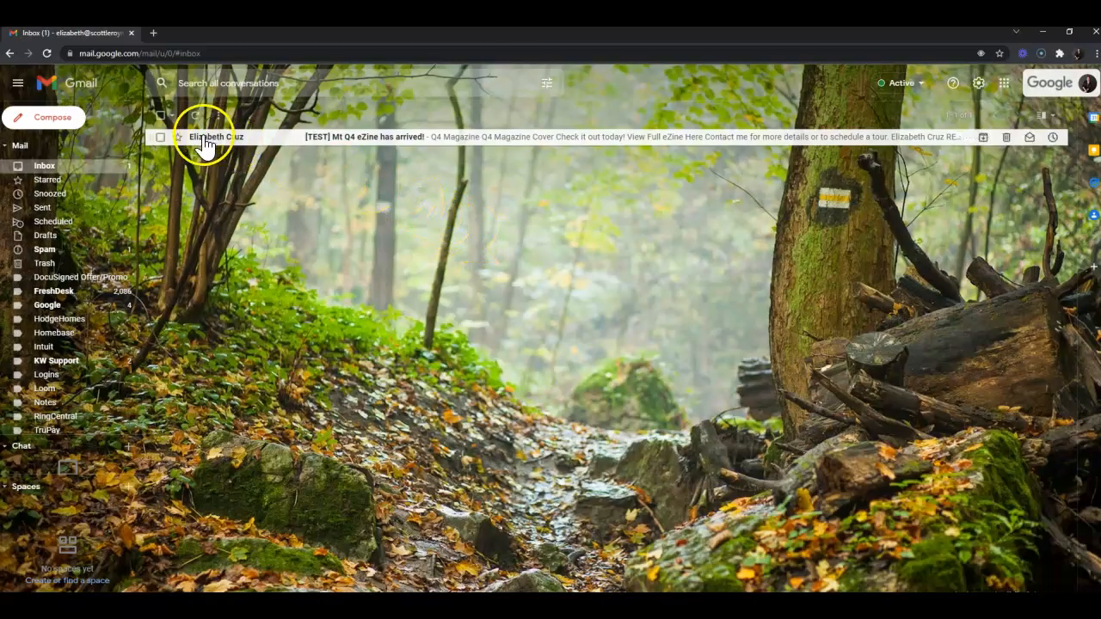
Switch to the recipient's Gmail inbox, open the test email "[TEST] Mt Q4 eZine has arrived!" and read it through to the footer
{"action": "mouse_move", "coordinate": [194, 136]}
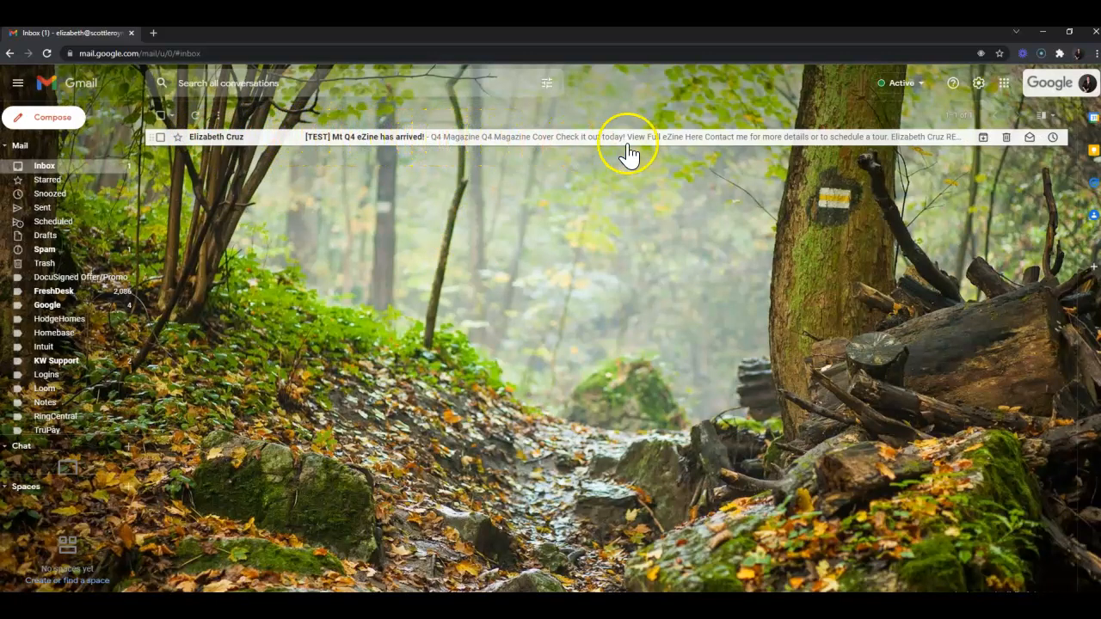
{"action": "left_click", "coordinate": [864, 138]}
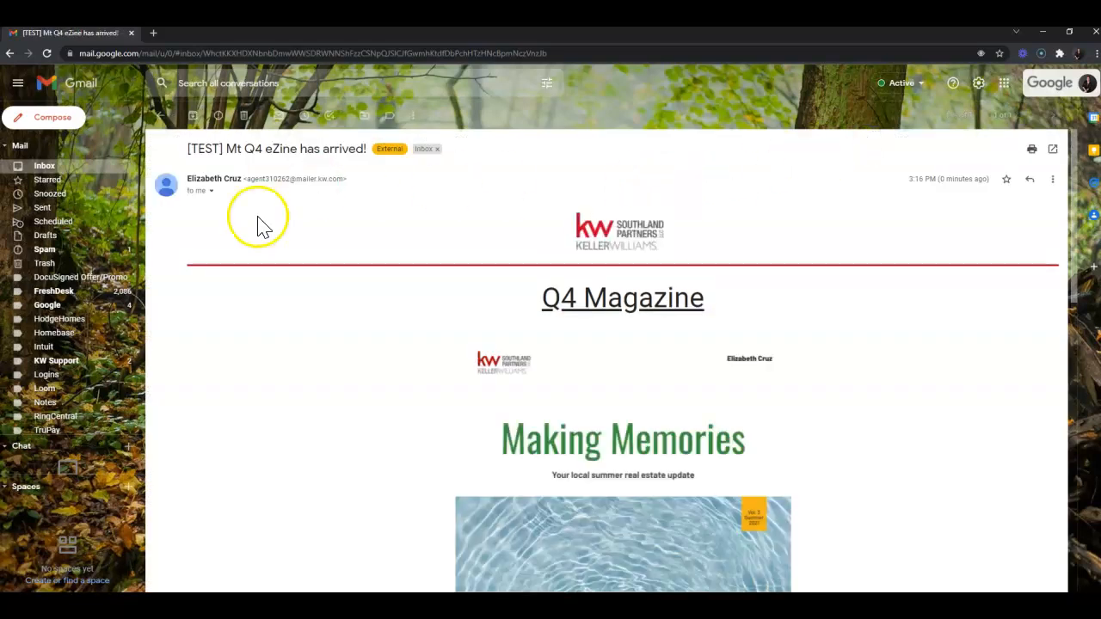
{"action": "scroll", "coordinate": [504, 266], "scroll_direction": "down", "scroll_amount": 3}
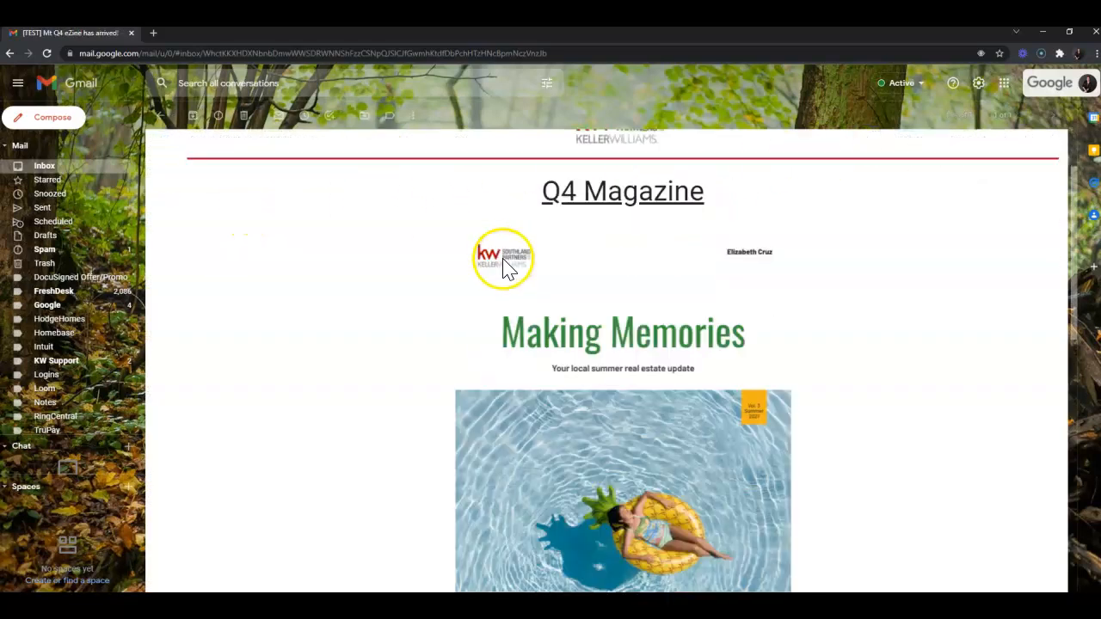
{"action": "scroll", "coordinate": [504, 266], "scroll_direction": "down", "scroll_amount": 6}
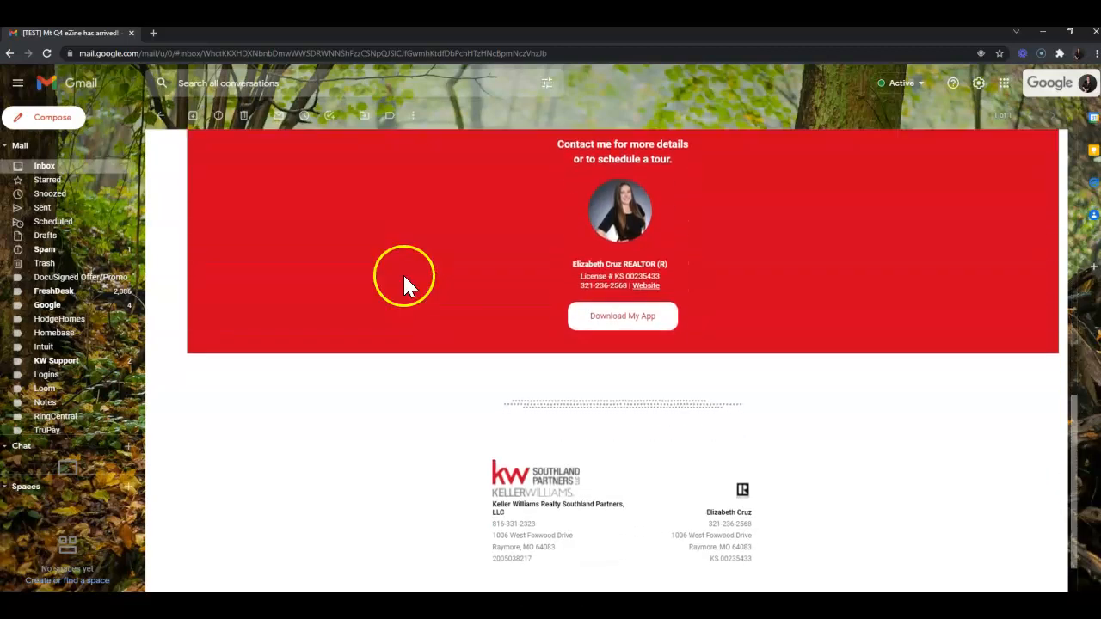
{"action": "scroll", "coordinate": [410, 286], "scroll_direction": "up", "scroll_amount": 10}
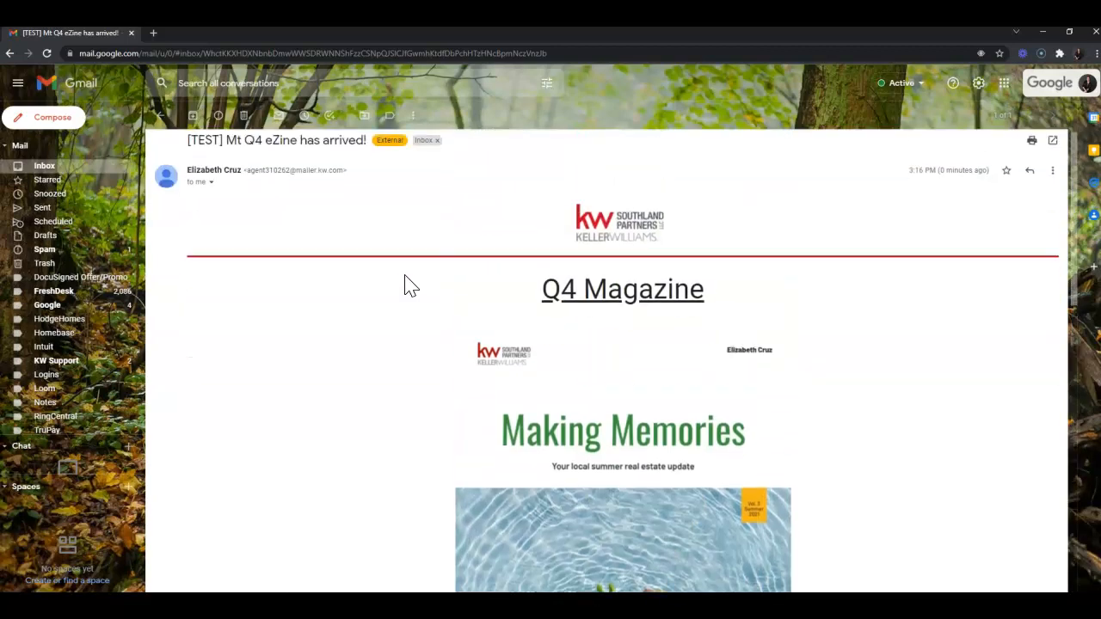